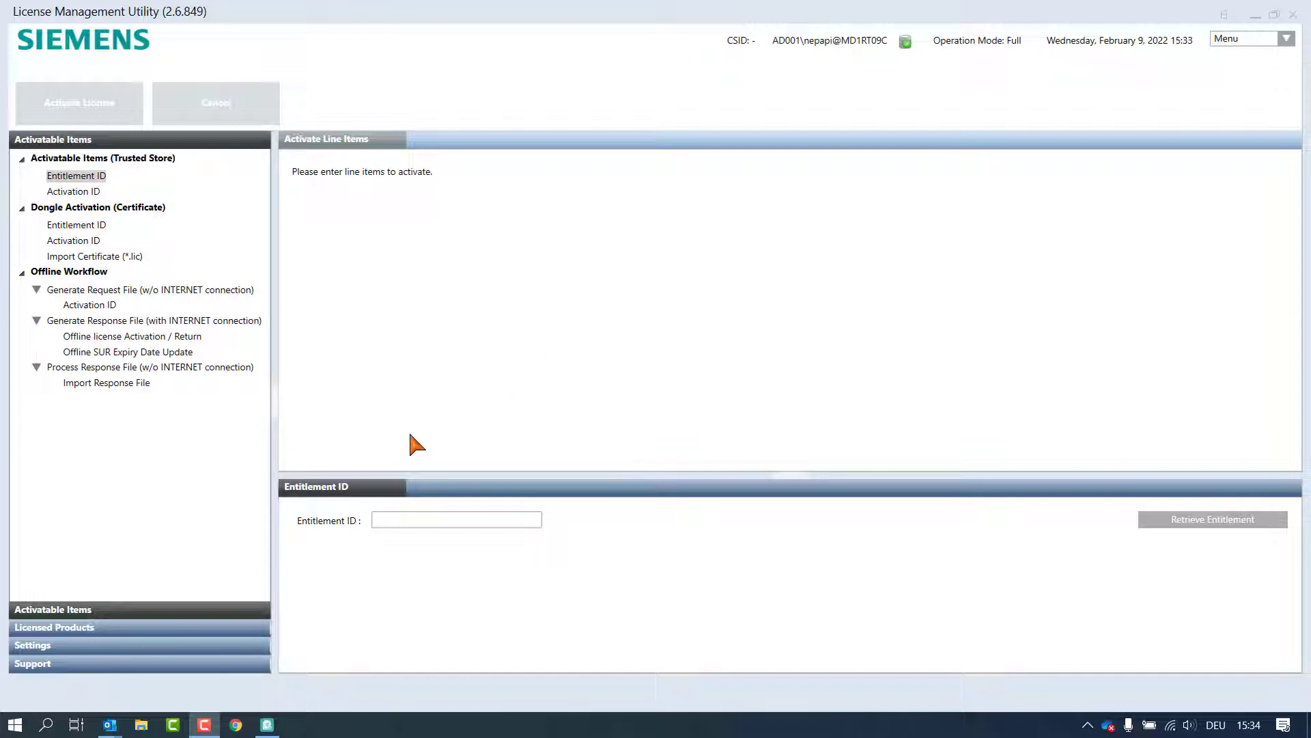
- Copy the Entitlement ID from the Siemens license email, then minimize the Outlook message
click(183, 610)
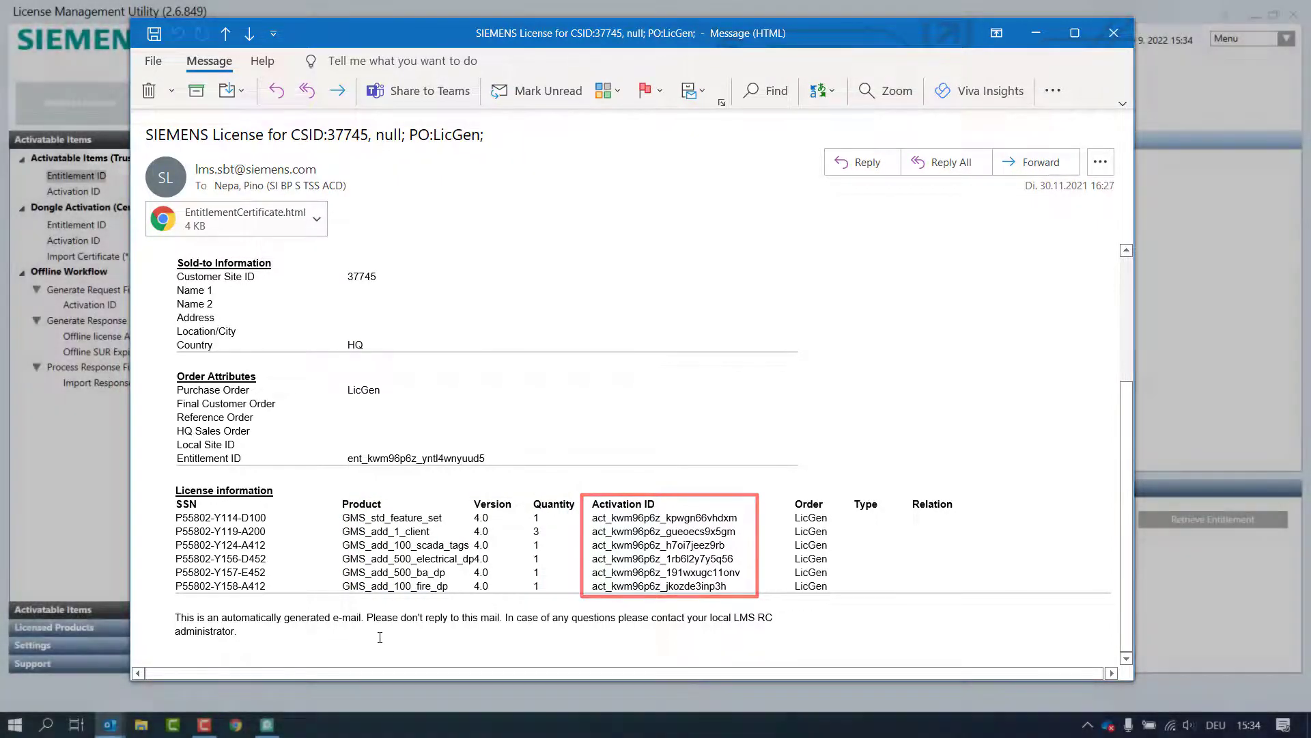
drag(485, 458, 347, 457)
right_click(350, 456)
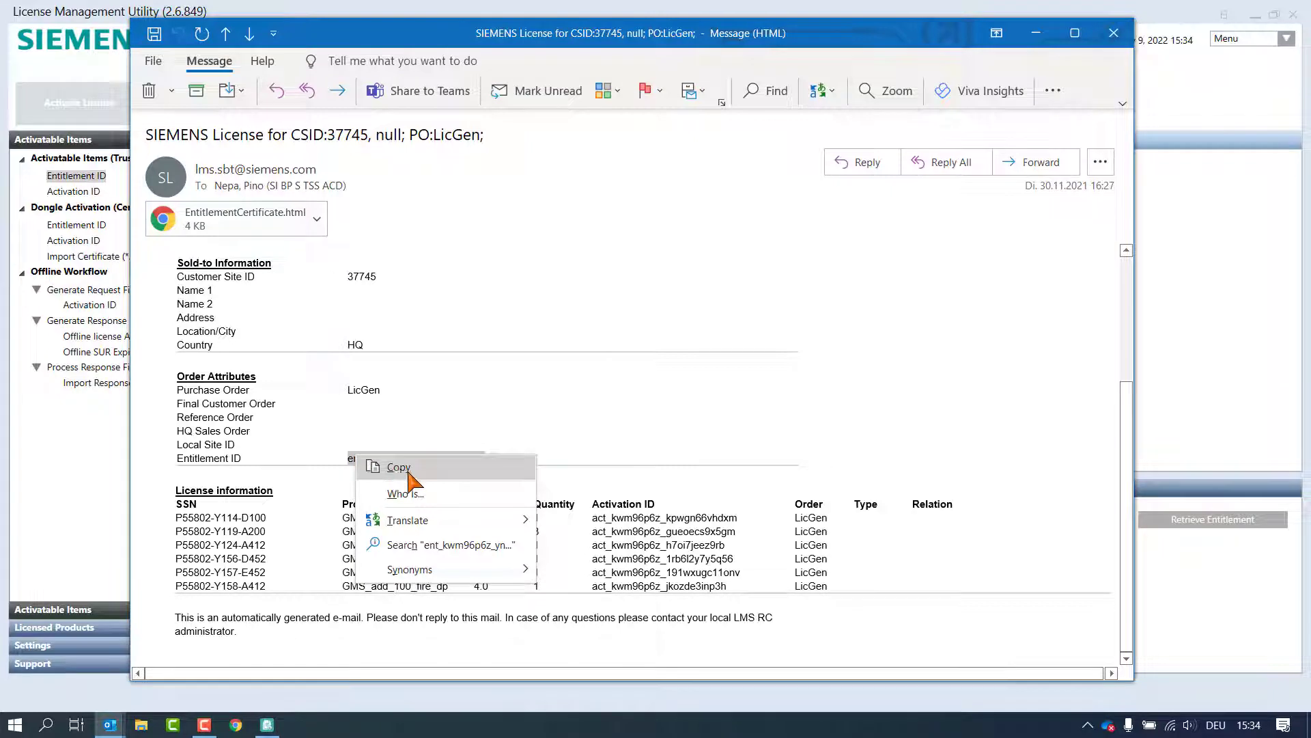
click(386, 463)
click(1036, 33)
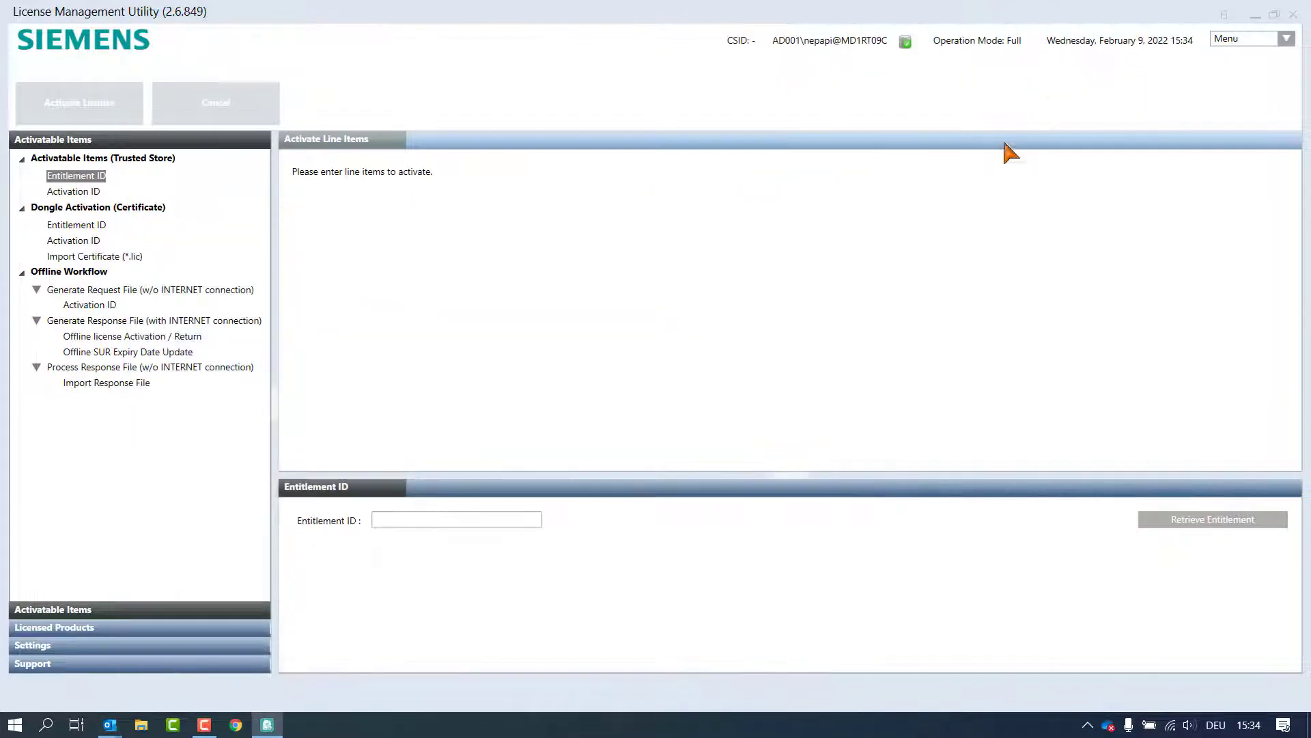
- Paste the Entitlement ID and retrieve its six GMS 4.0 permanent line items
click(485, 517)
right_click(484, 517)
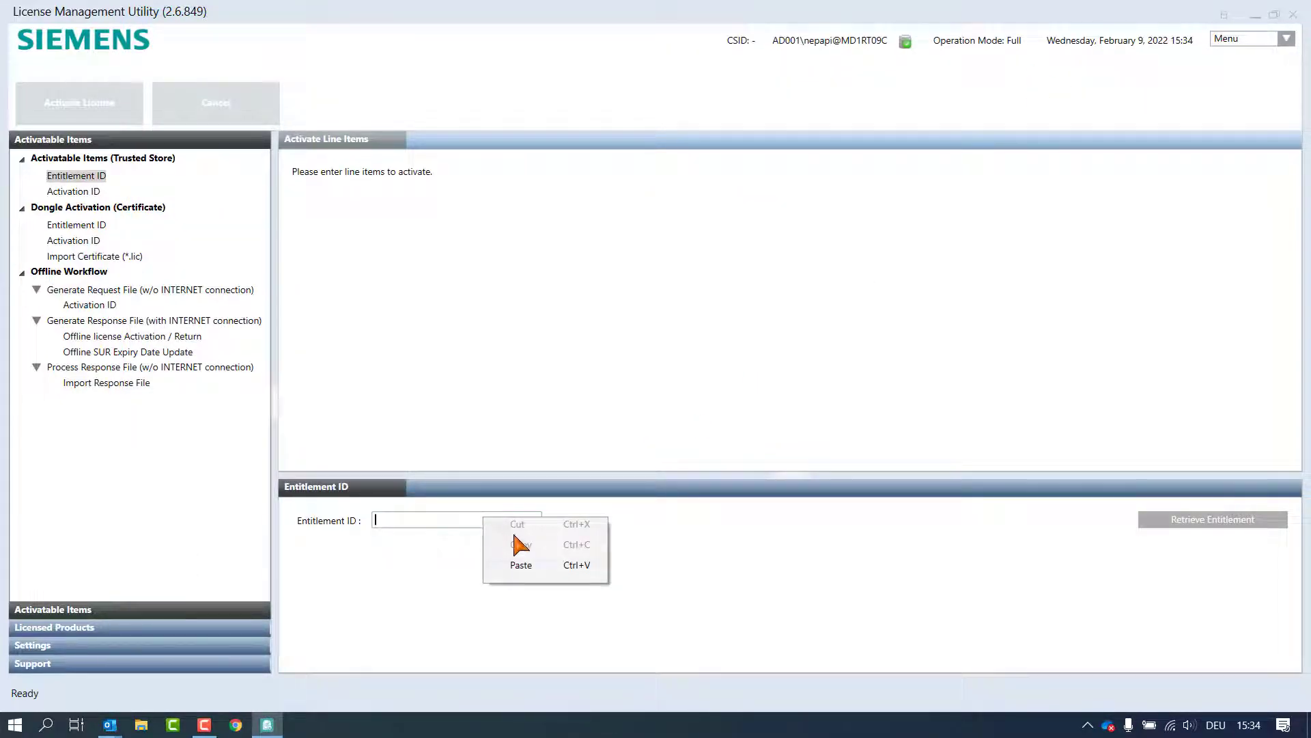
click(526, 563)
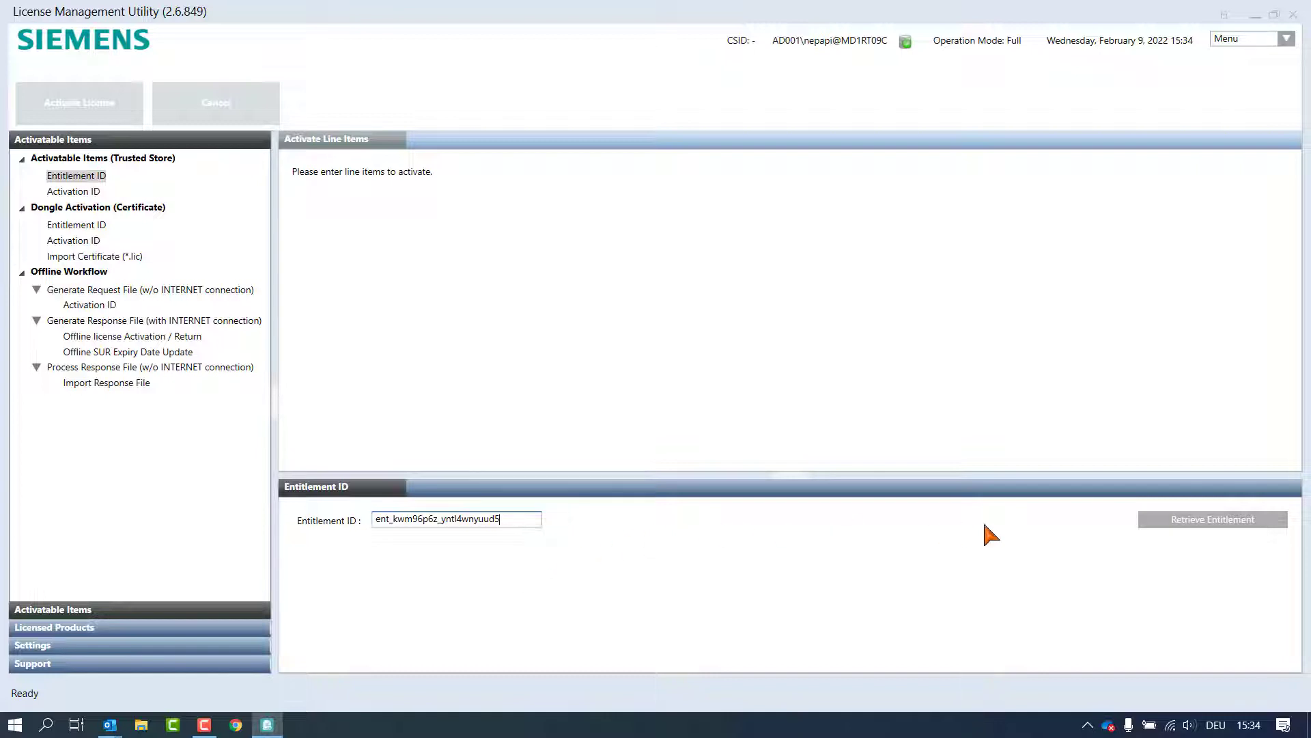
click(1163, 519)
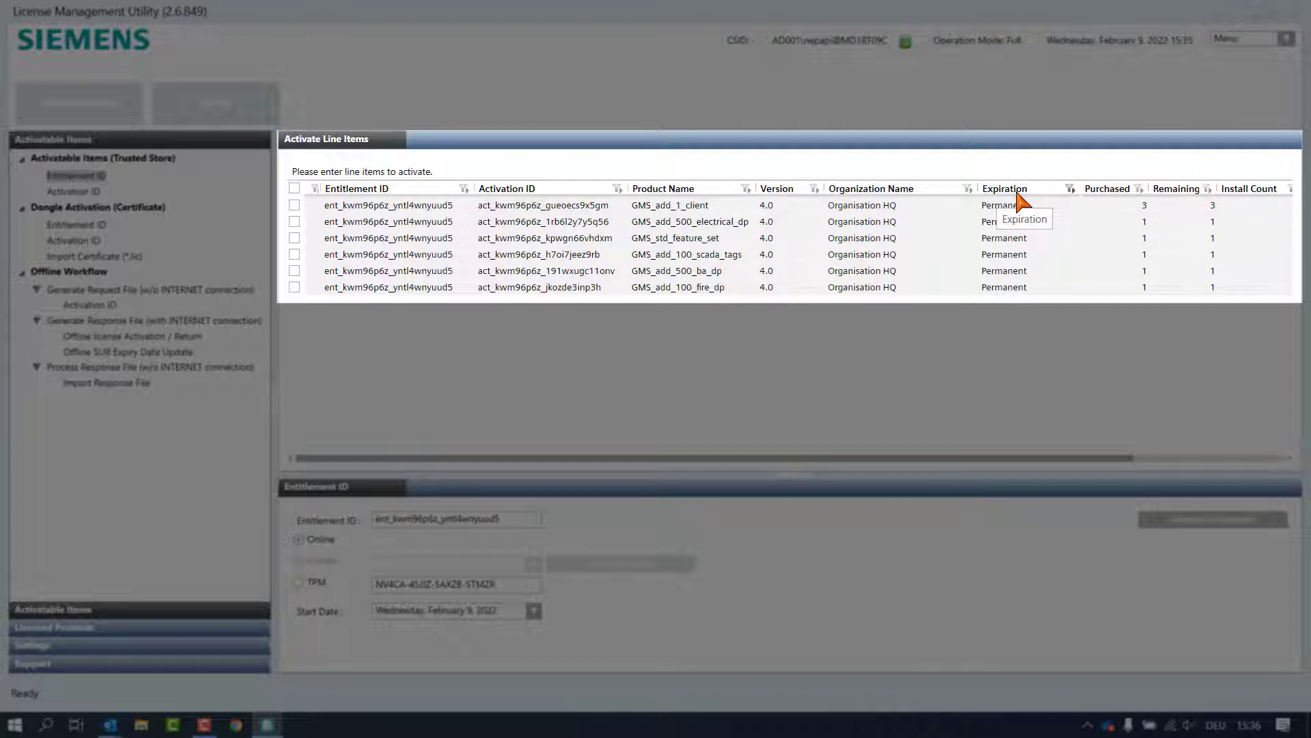
- Check all six GMS line items for activation, then untick GMS_std_feature_set
drag(1086, 462, 1160, 461)
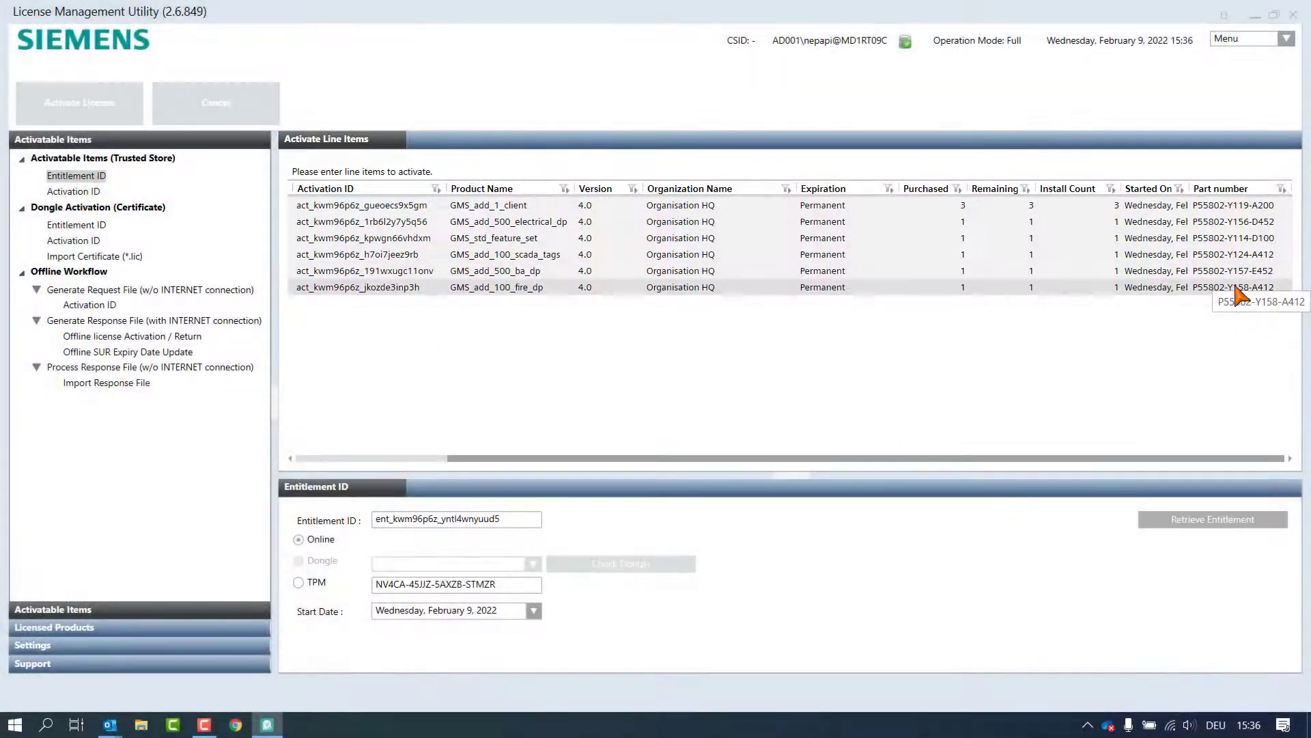
drag(1077, 457, 814, 457)
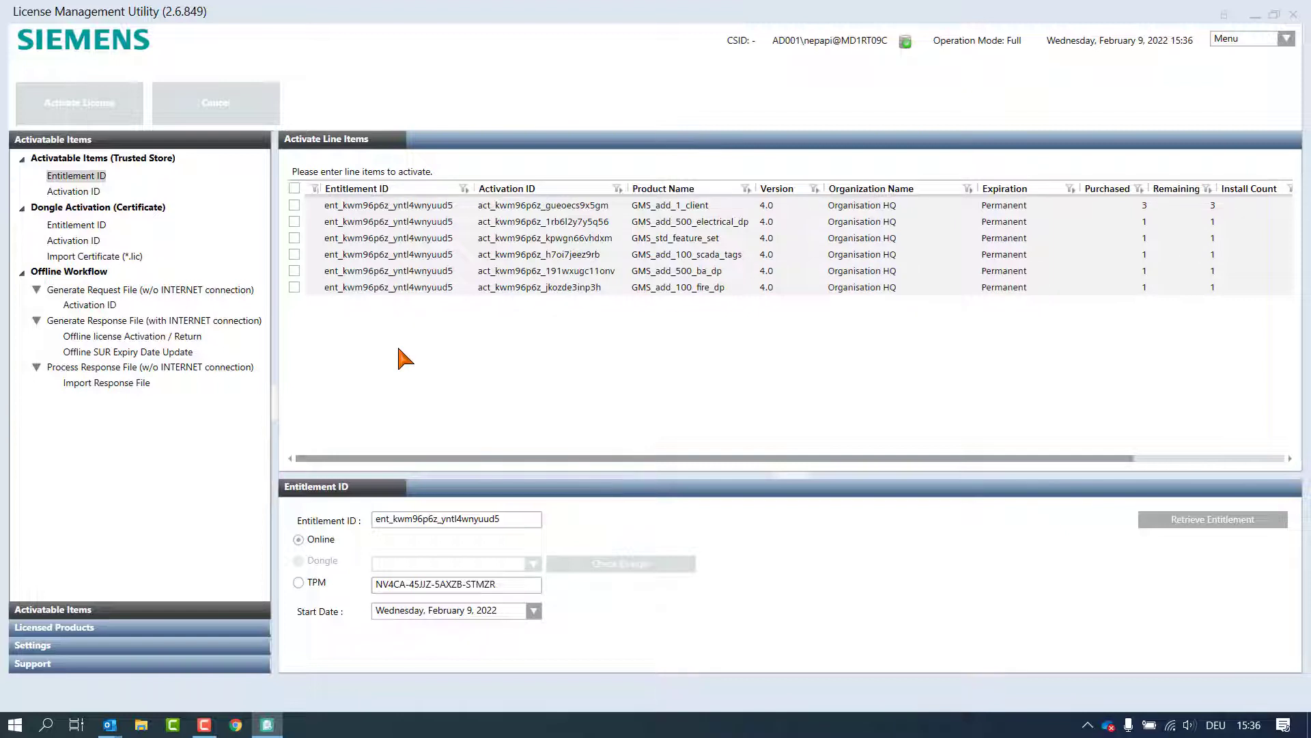
click(294, 221)
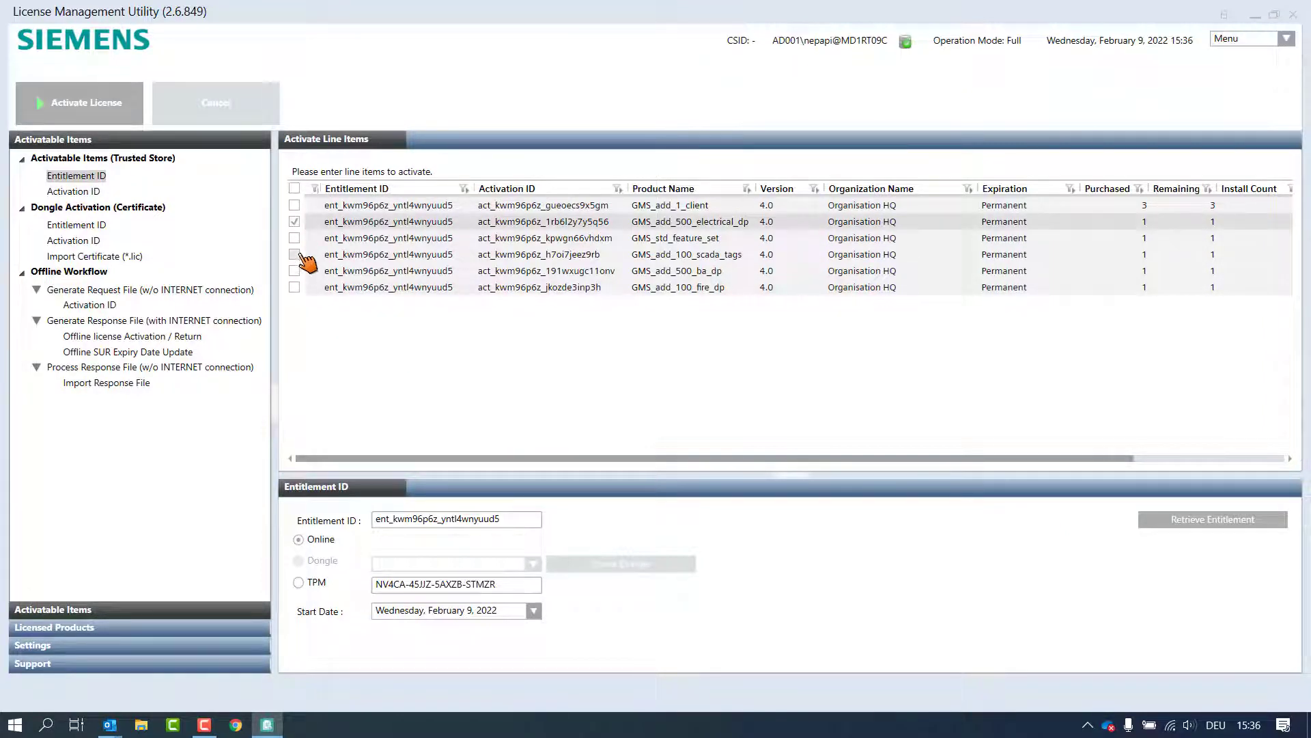
click(296, 254)
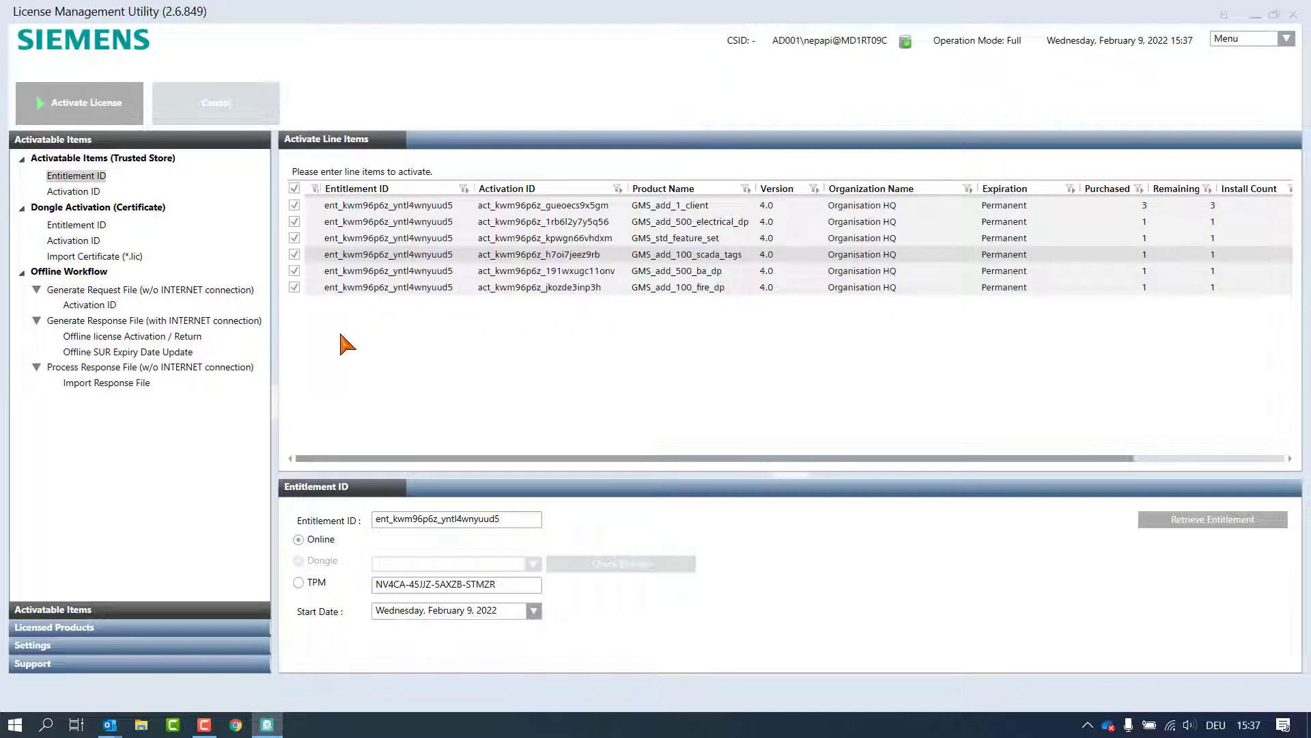
click(293, 188)
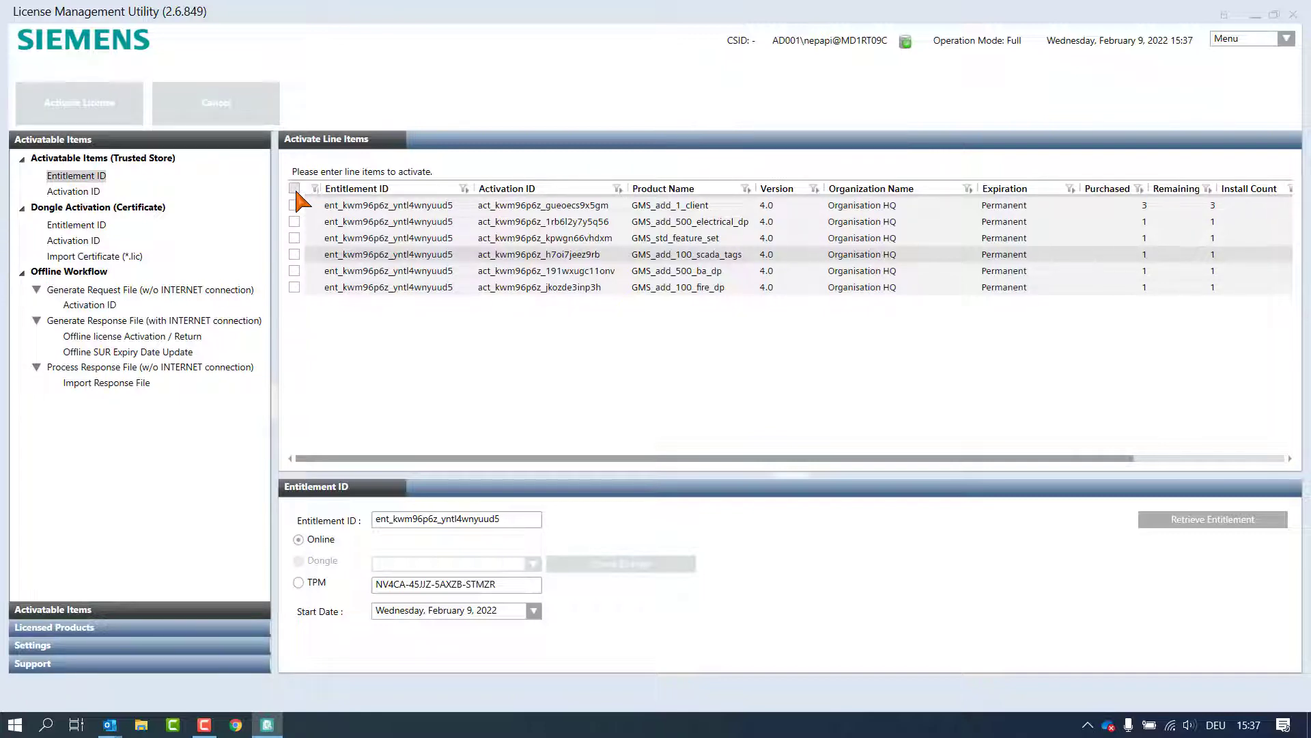
click(294, 188)
drag(556, 458, 708, 458)
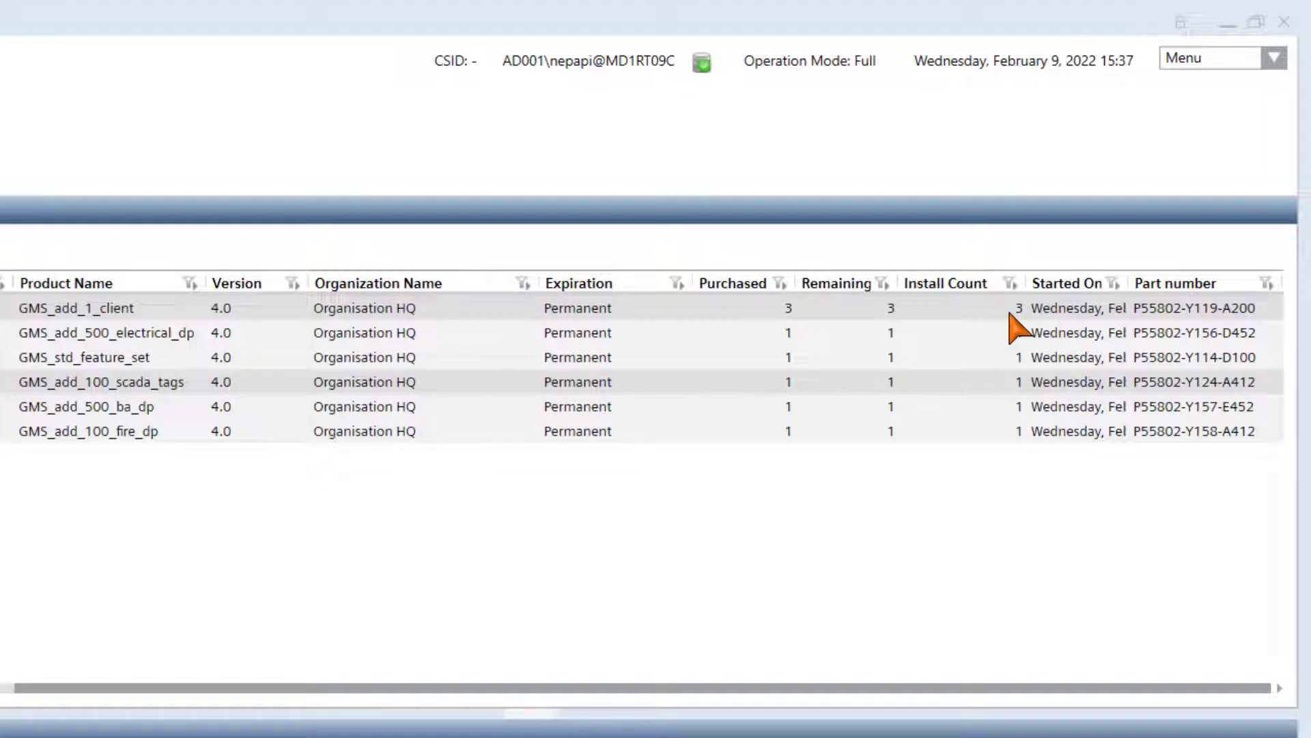
click(1009, 312)
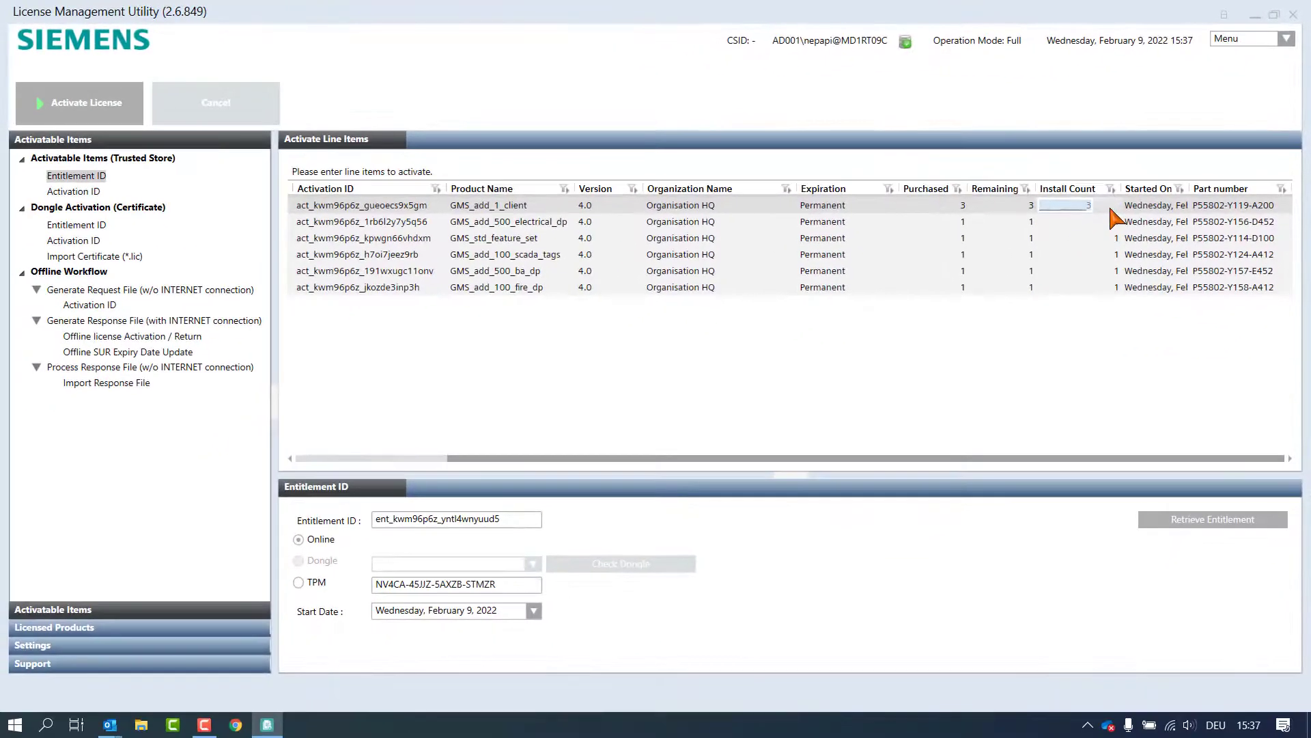
drag(767, 458, 494, 451)
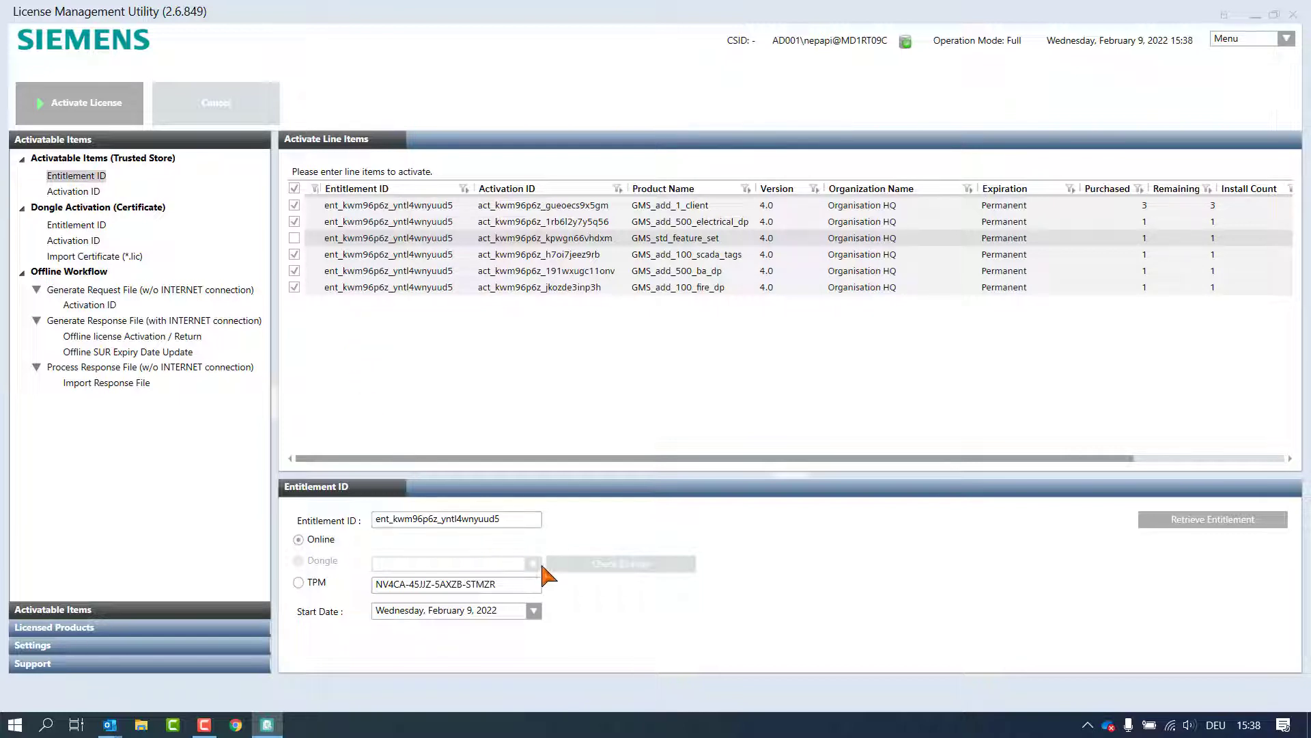
- Keep the February 9, 2022 start date, set GMS_add_1_client's install count to 1, and activate
click(533, 611)
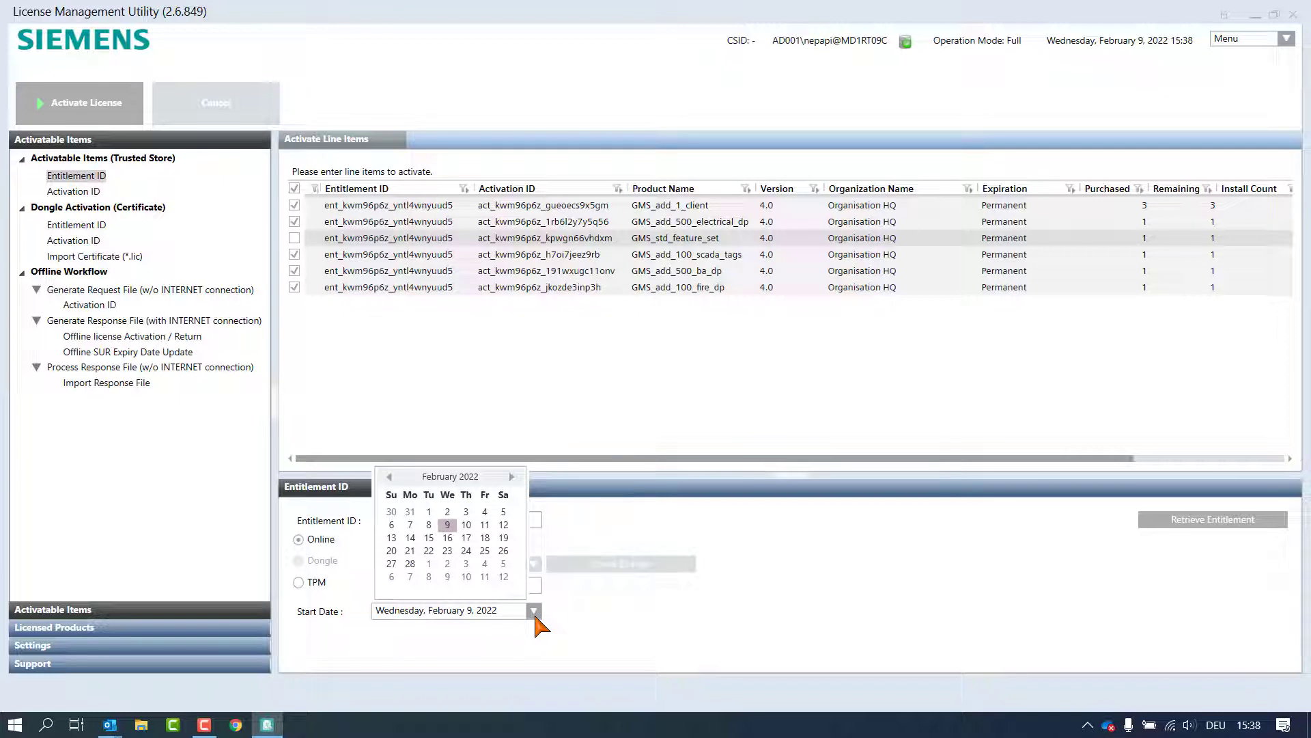
click(535, 613)
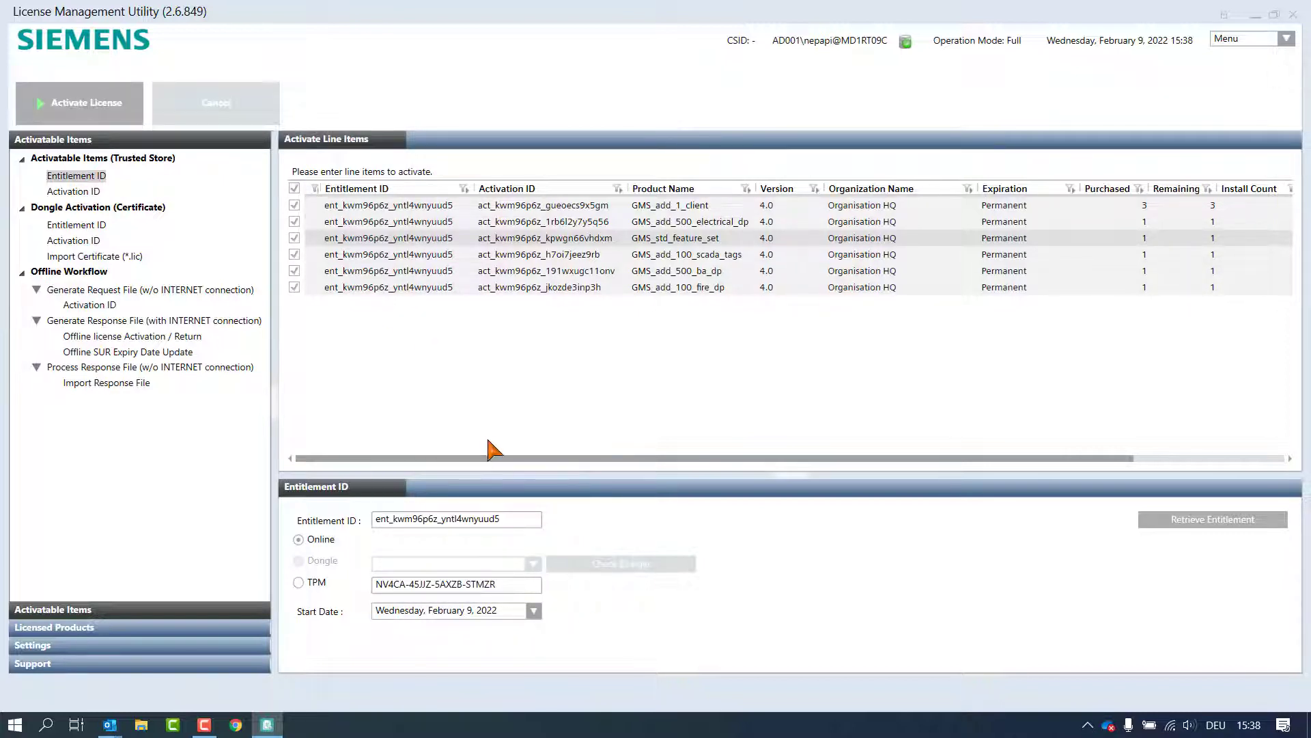
drag(492, 457, 644, 458)
click(1103, 206)
click(1103, 206)
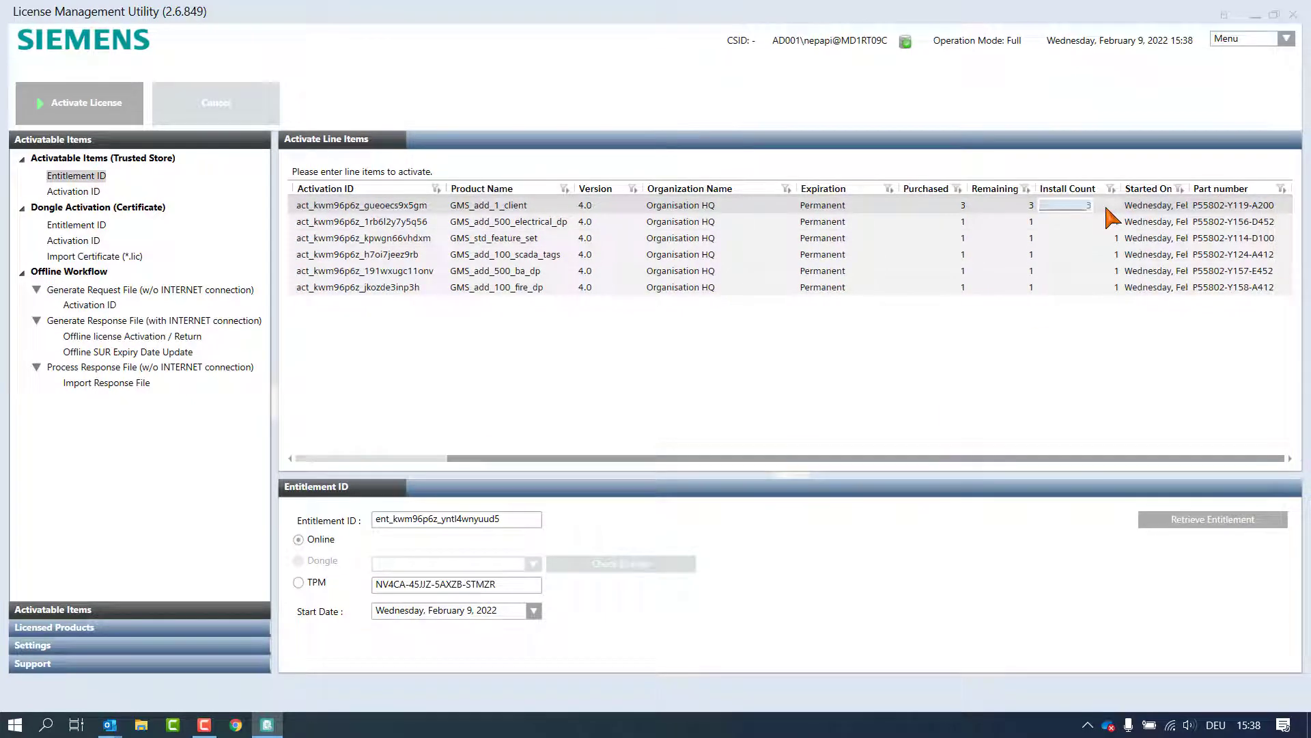
text(1)
key(Return)
drag(879, 459, 646, 455)
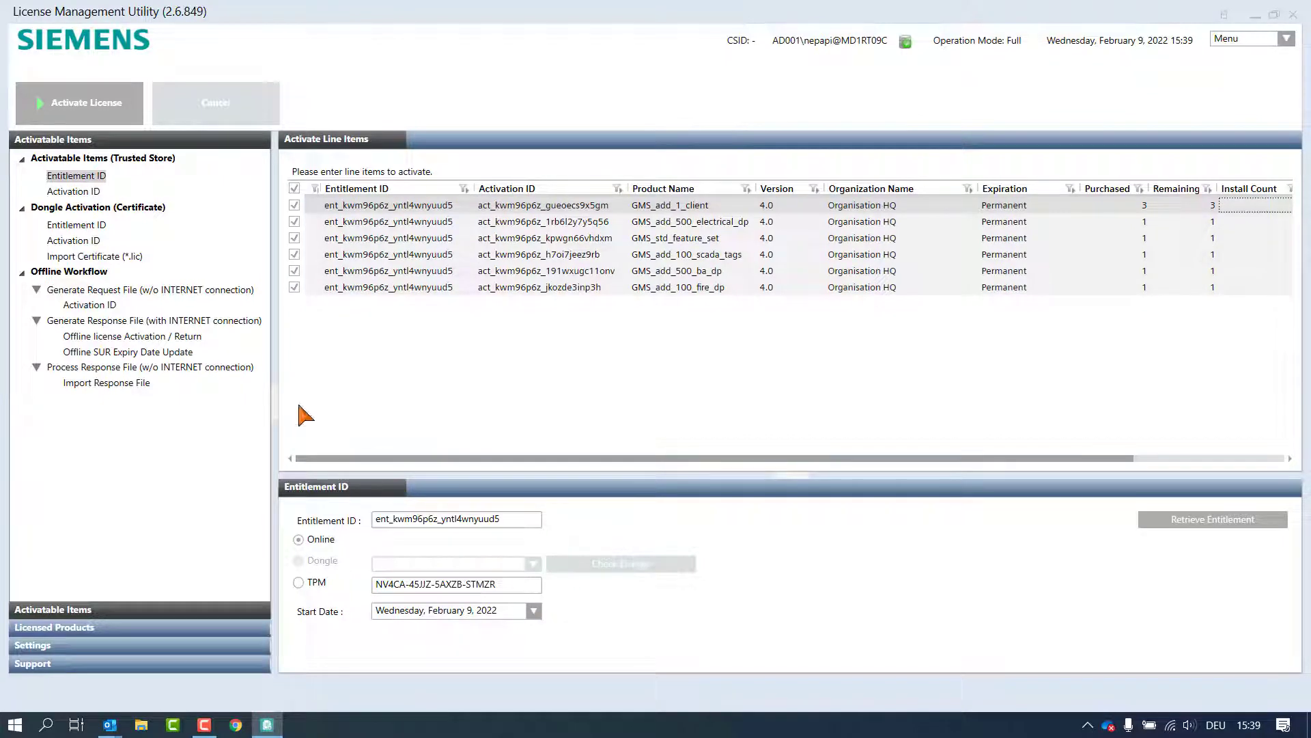
click(117, 108)
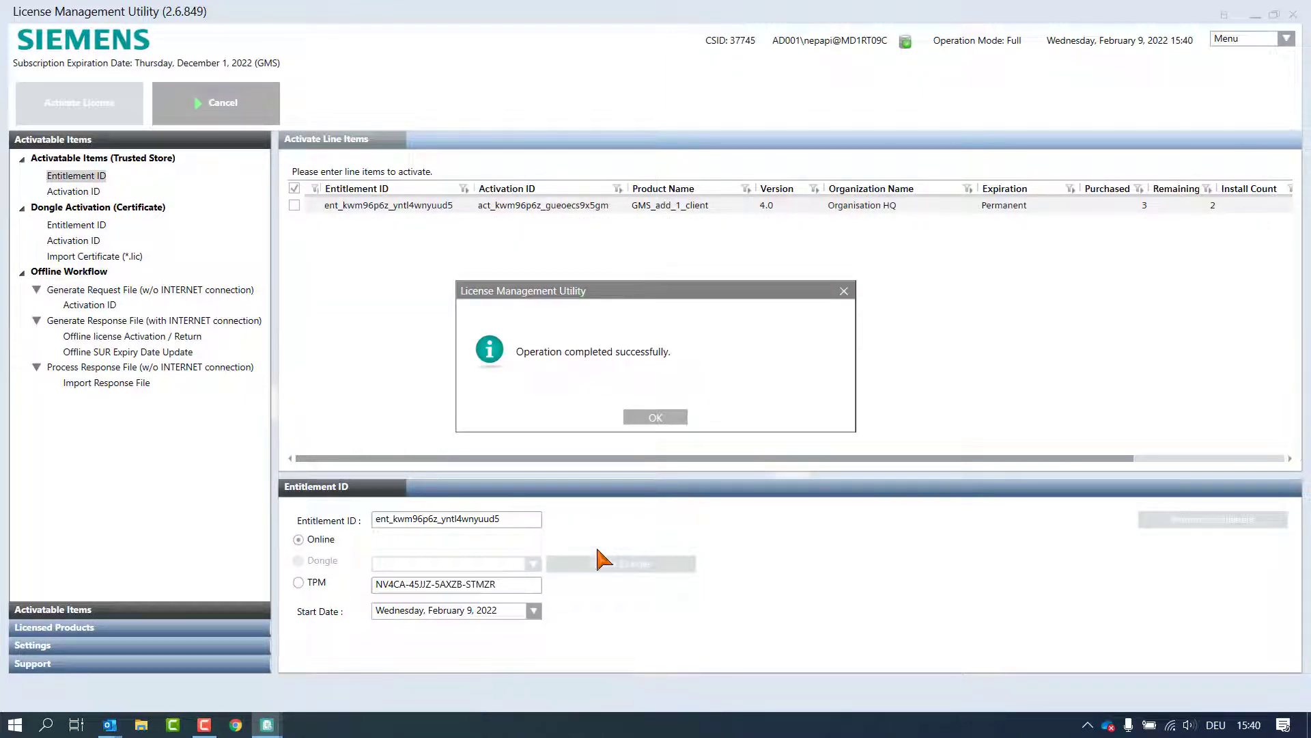
- Close the success message and view GMS_add_1_client's 2 remaining installs, expiring December 1, 2022
click(668, 416)
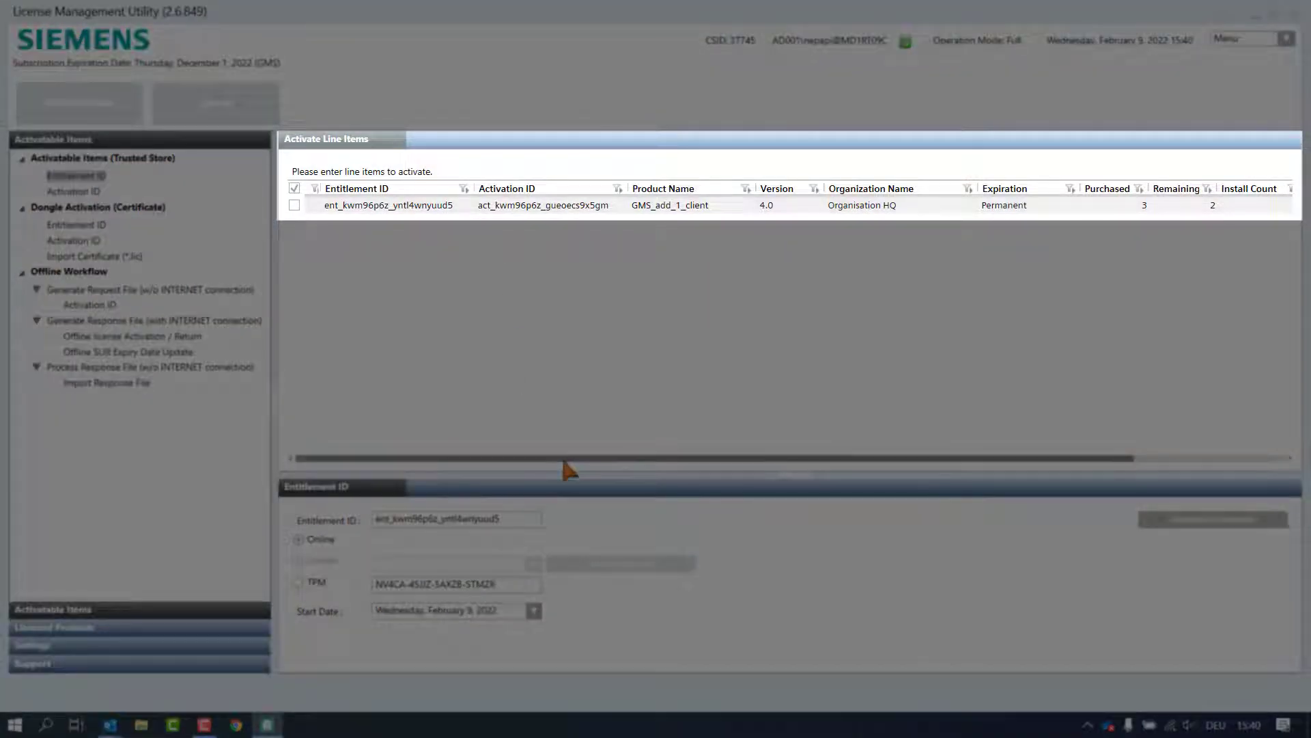
drag(565, 463, 645, 471)
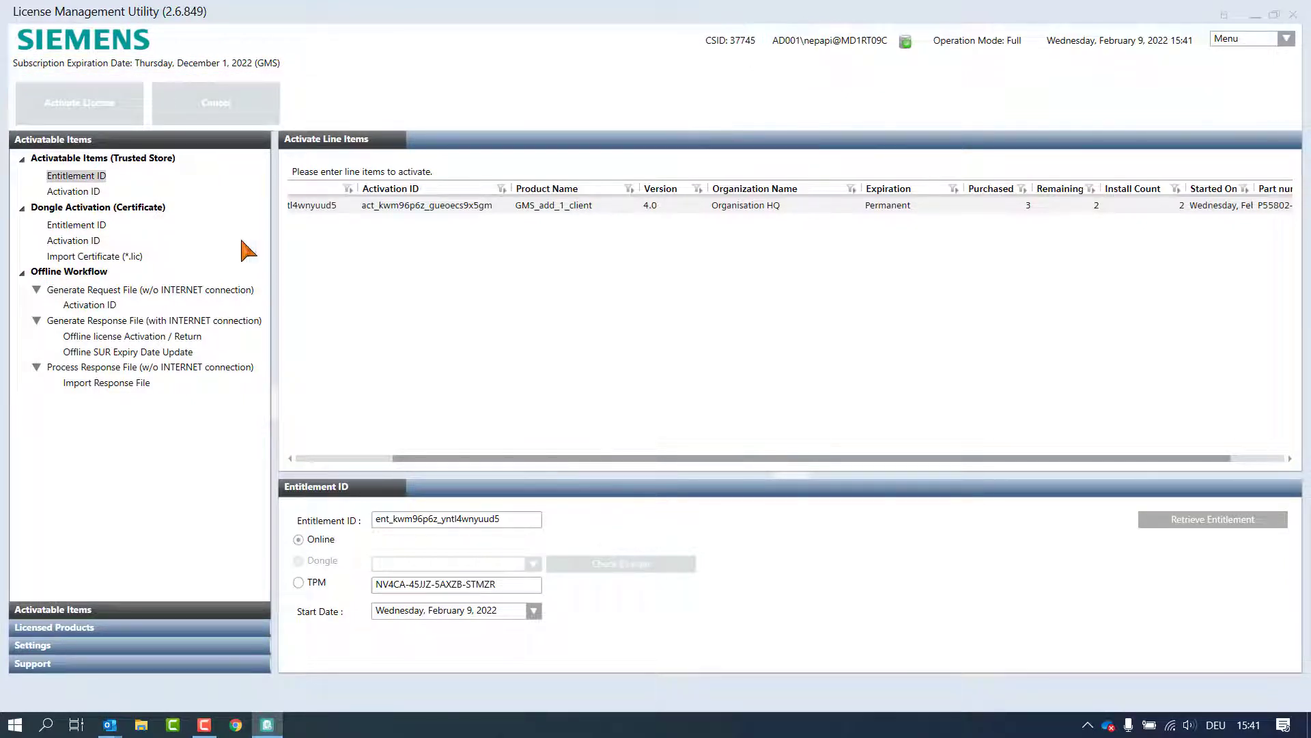
- Show the six GMS 4.0 licenses, all Permanent and FULLY TRUSTED, under Licensed Products
click(119, 629)
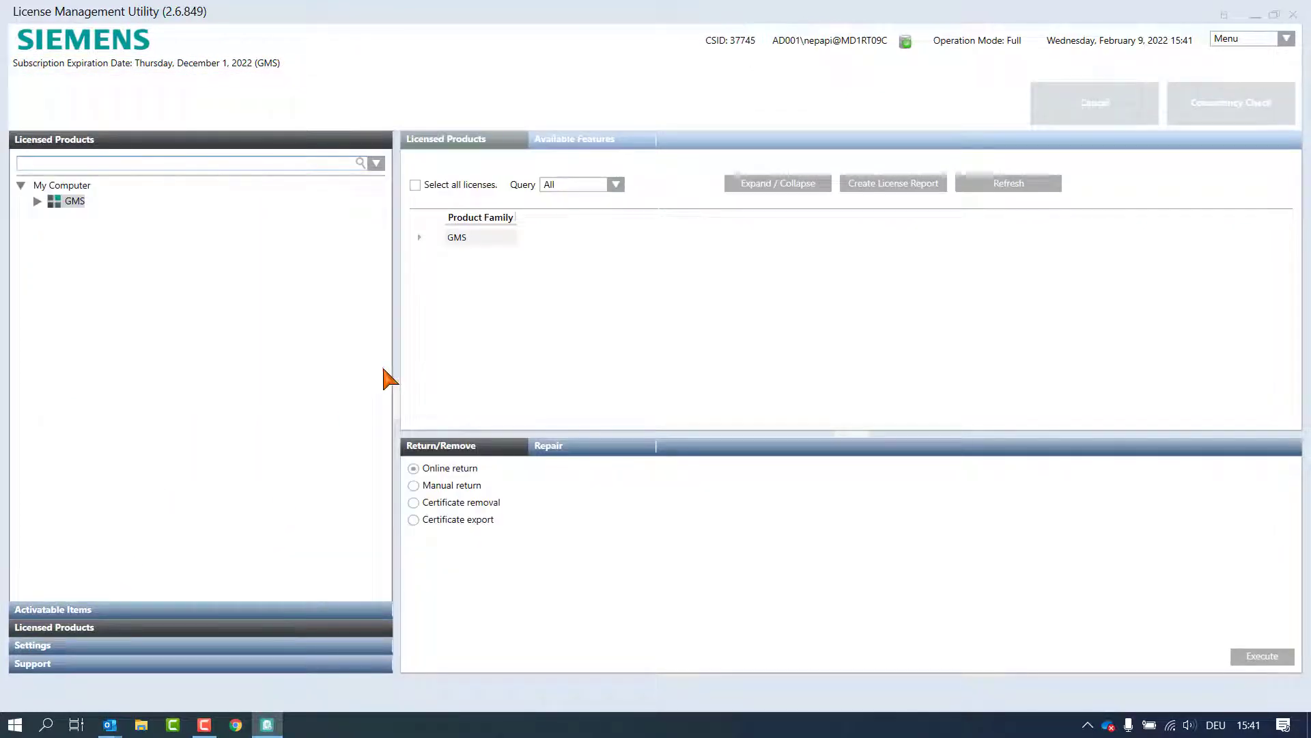
drag(395, 356, 237, 375)
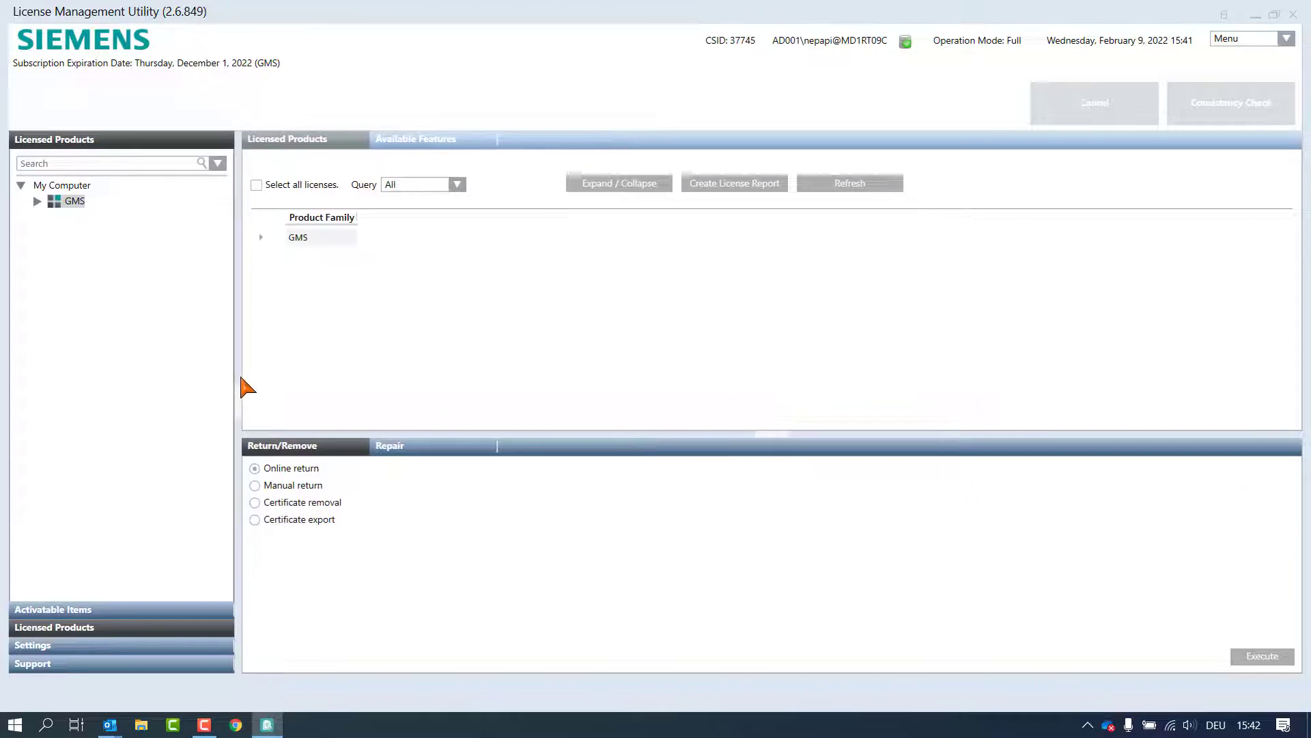
click(37, 200)
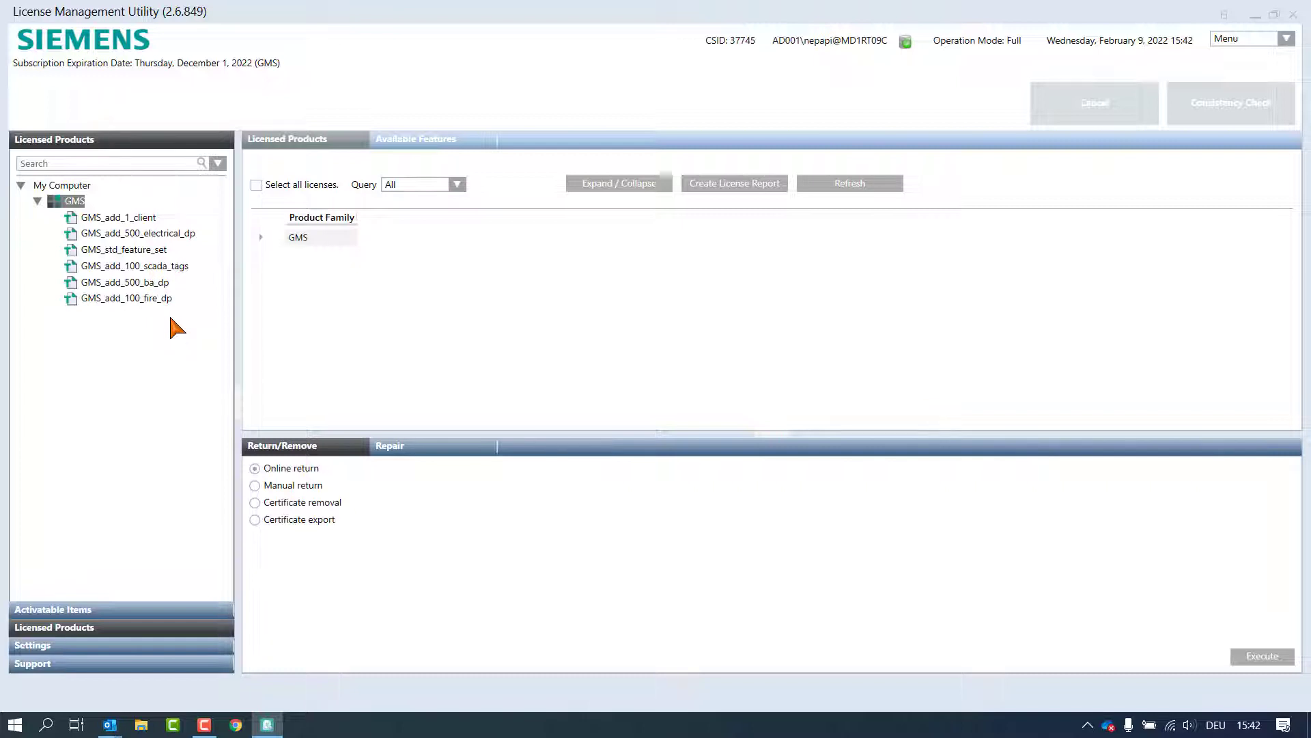
click(261, 237)
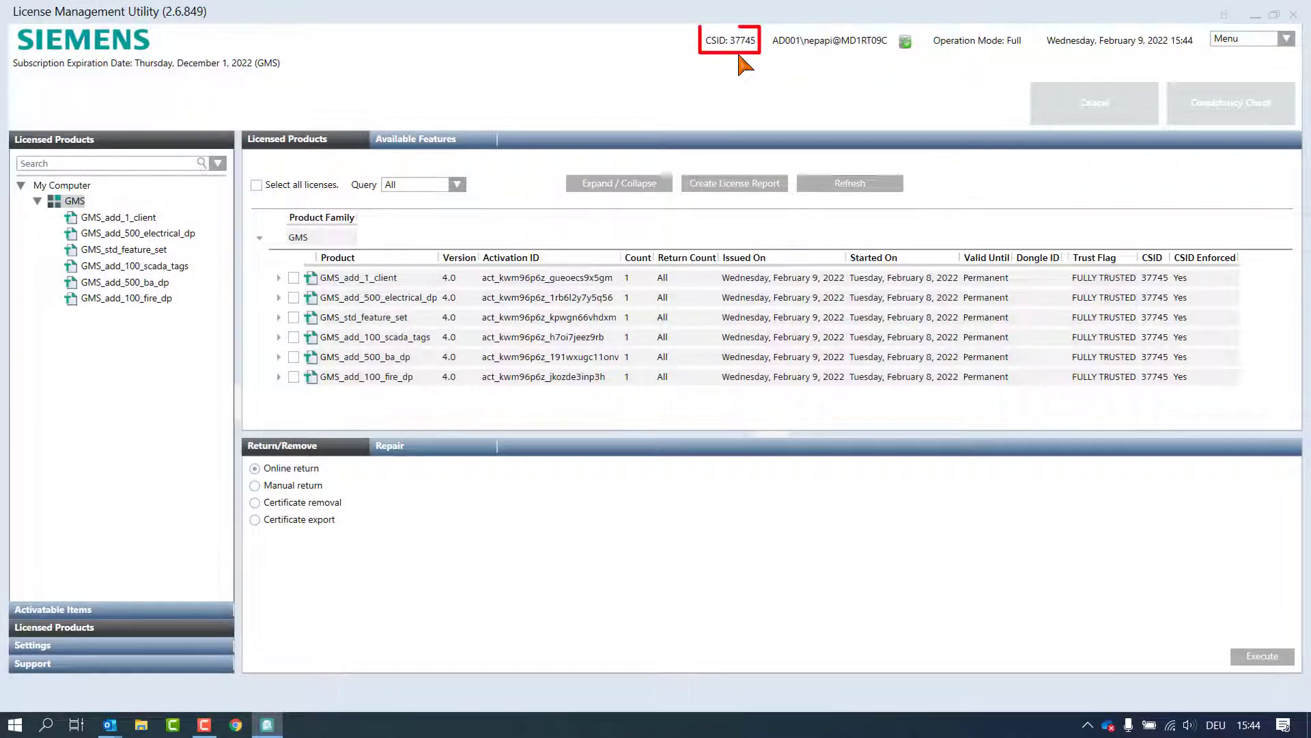
- List the features of GMS_add_1_client and GMS_add_500_electrical_dp, then collapse and re-expand the table
drag(562, 434, 565, 519)
click(279, 277)
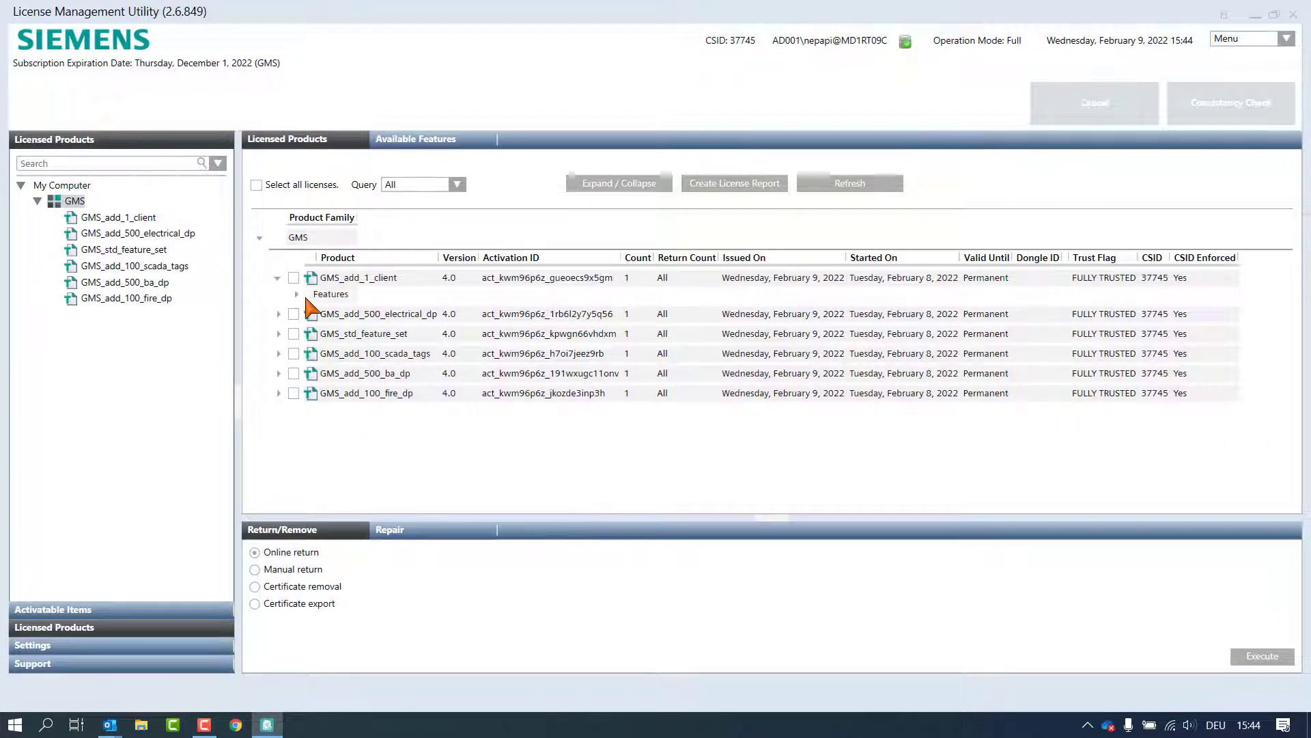
click(295, 294)
click(280, 354)
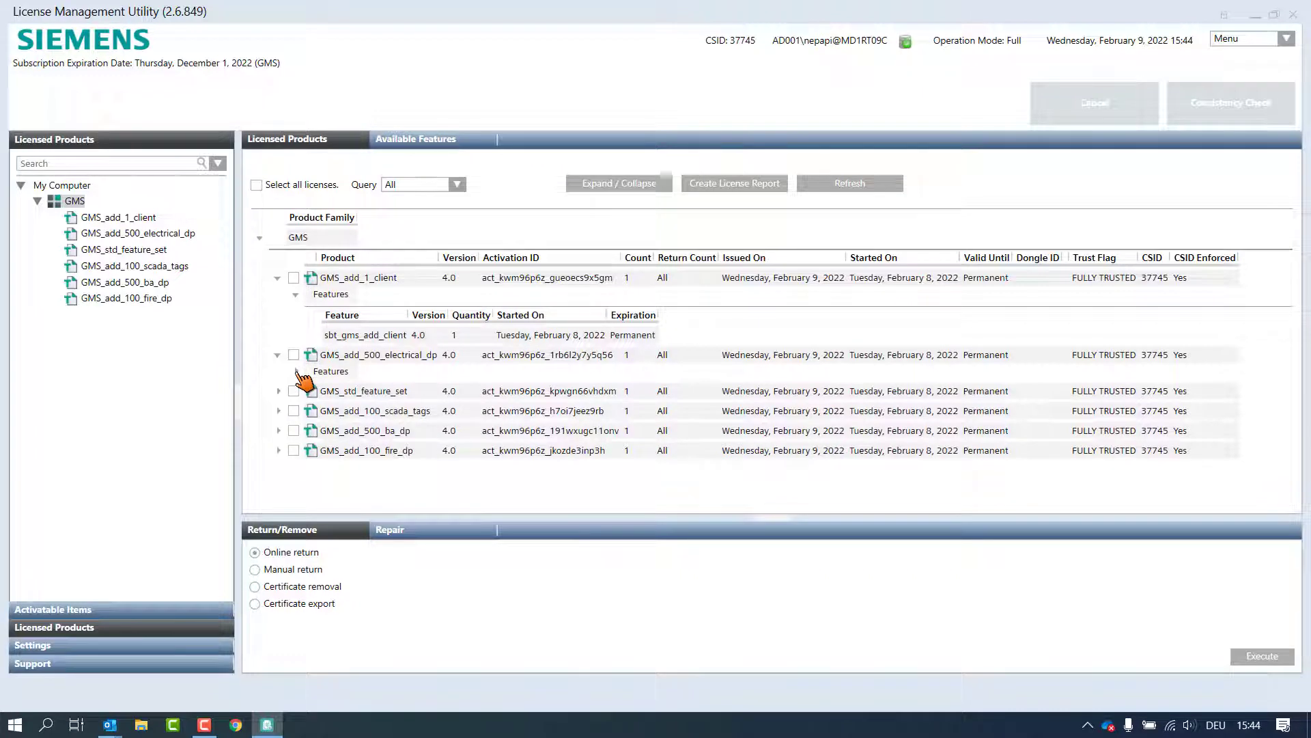
click(295, 371)
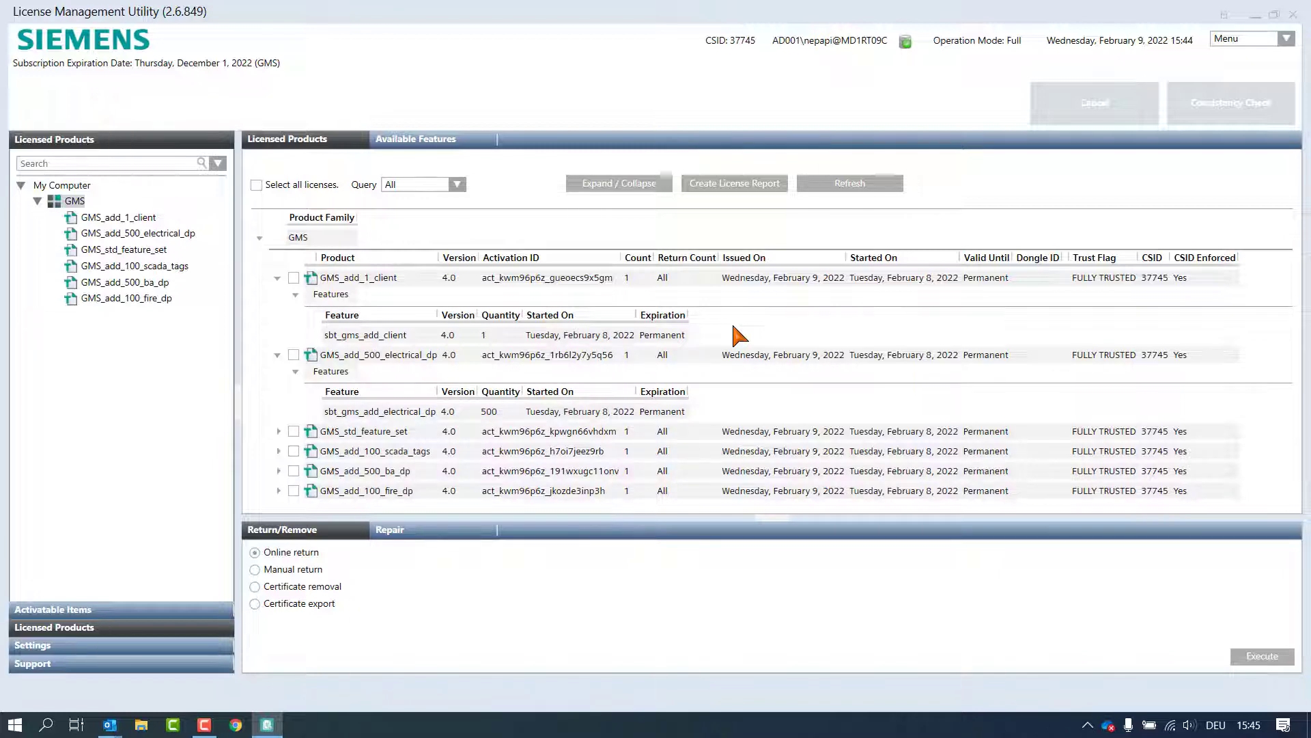
click(632, 186)
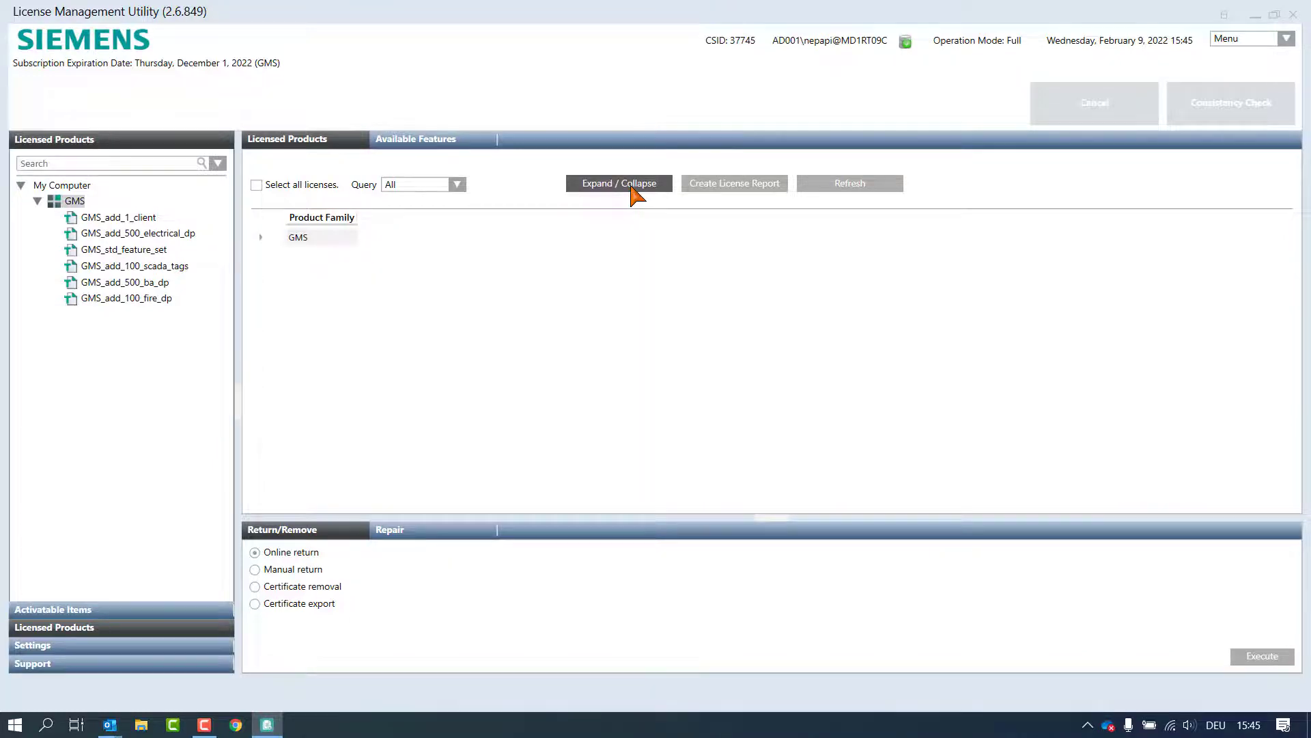
click(631, 186)
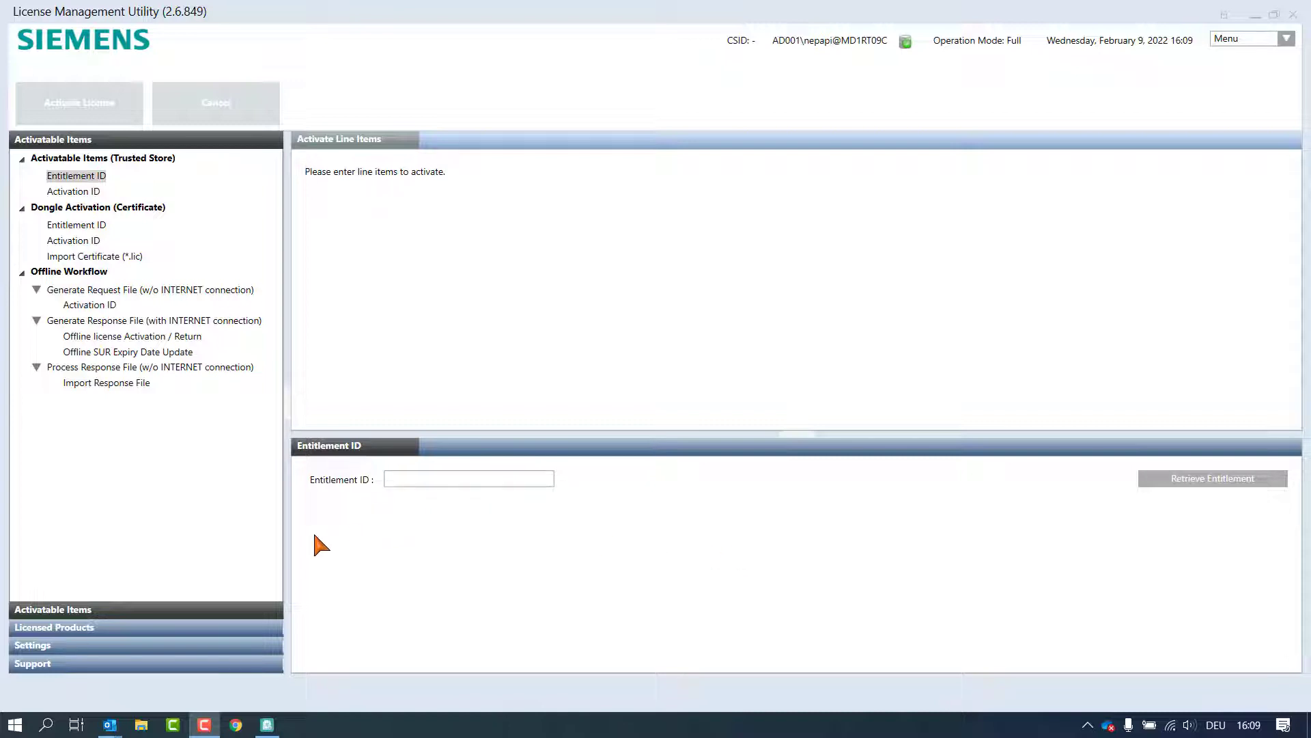
- Switch to the Trusted Store Activation ID form and focus its Activation ID and Install Count fields
click(224, 610)
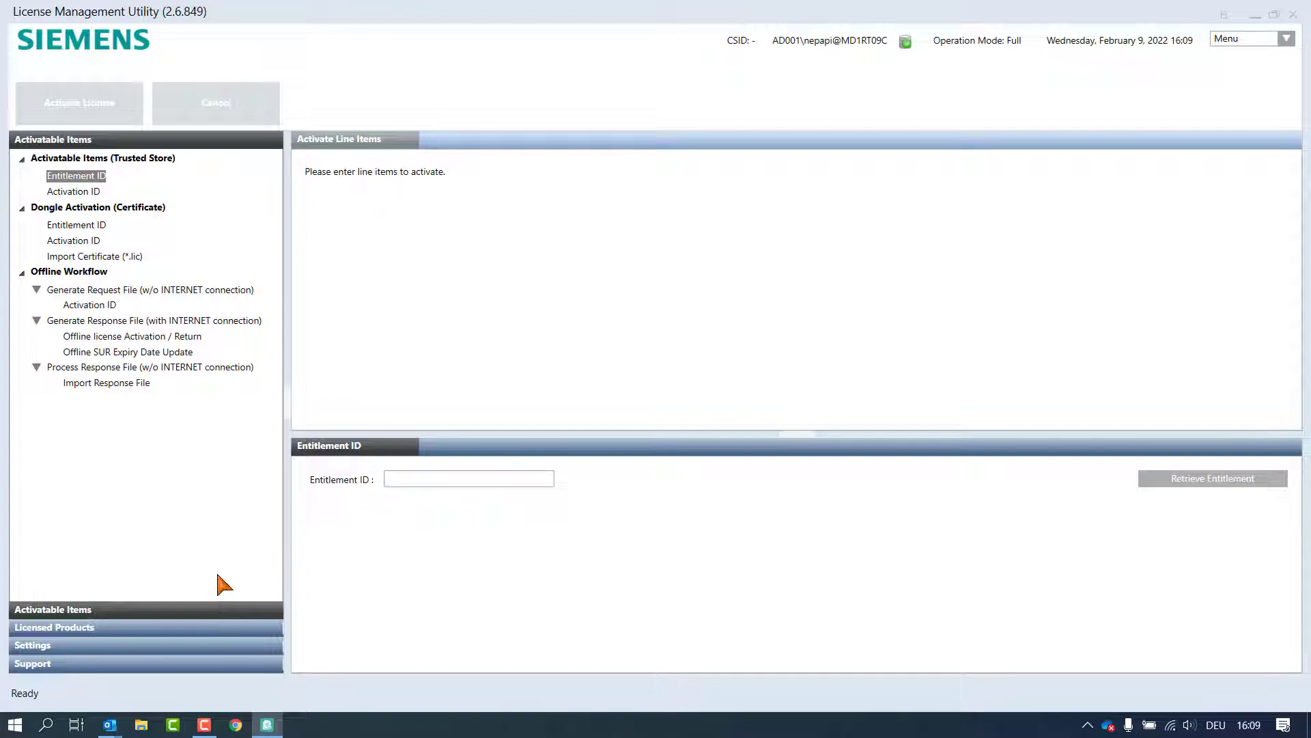
click(96, 192)
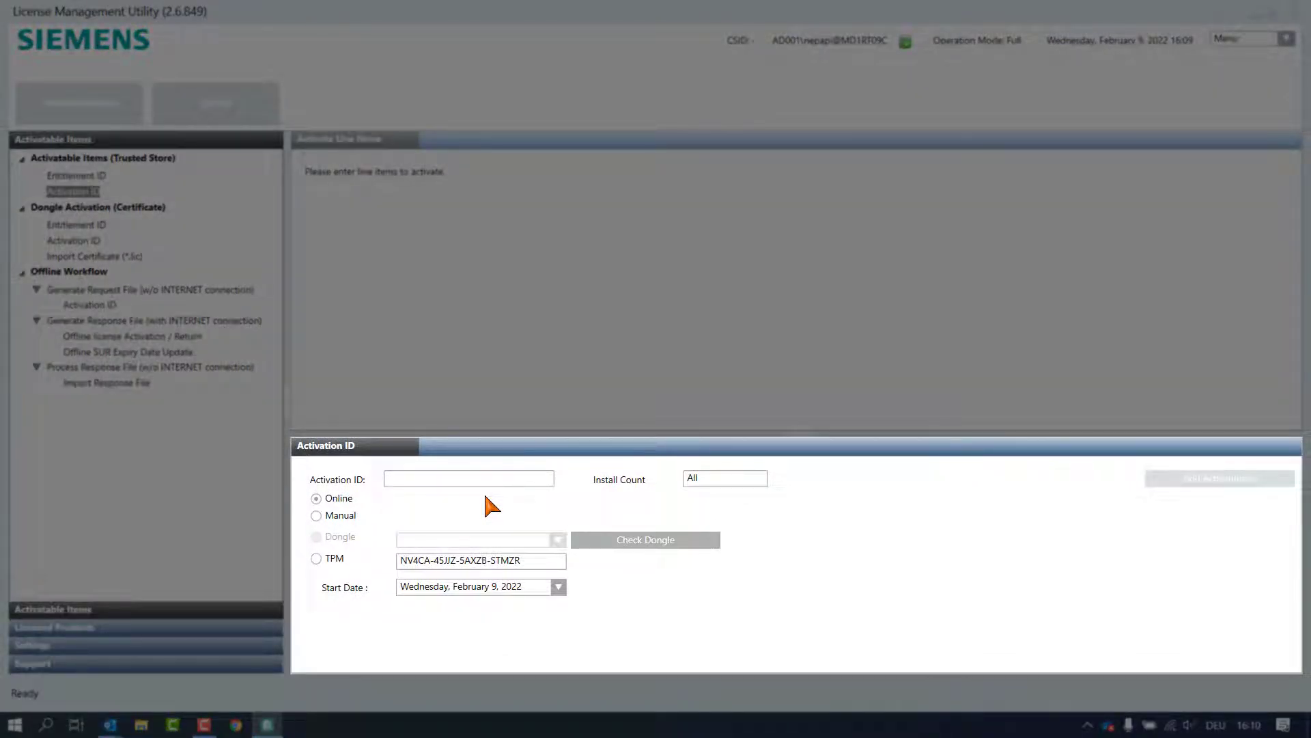
click(489, 478)
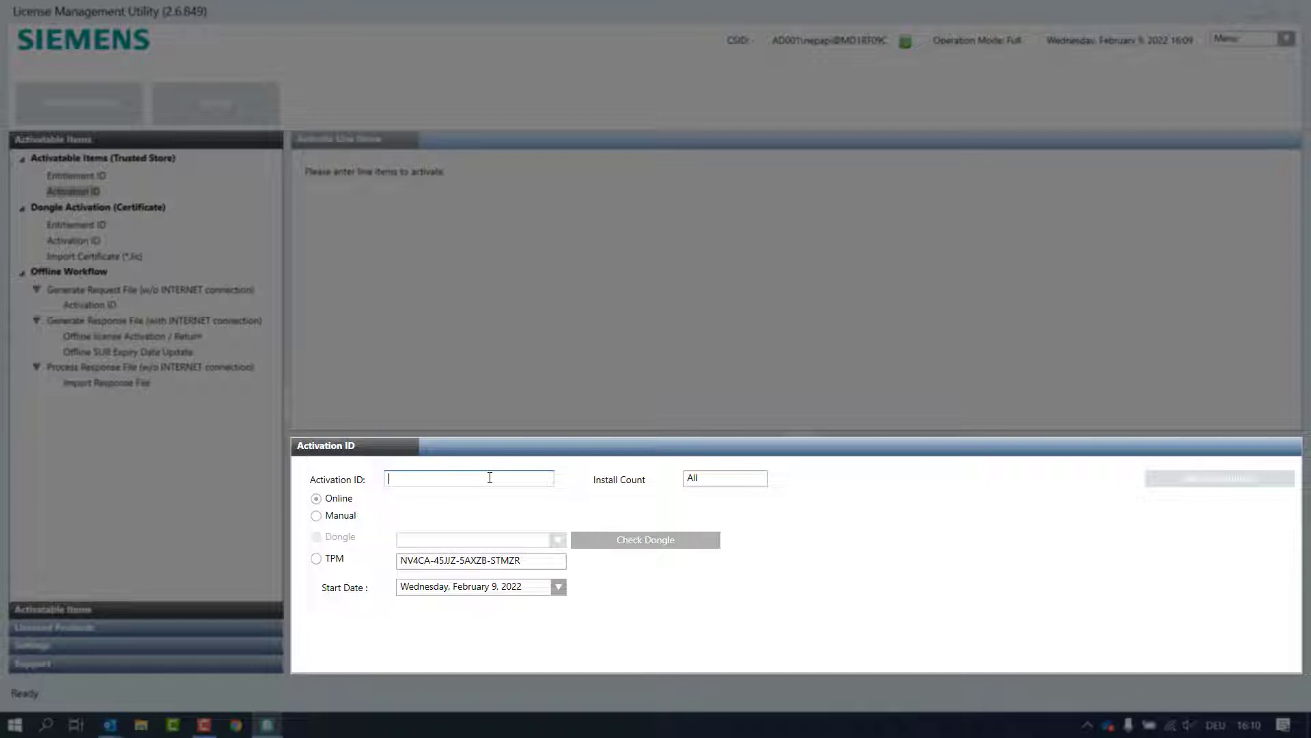
click(746, 480)
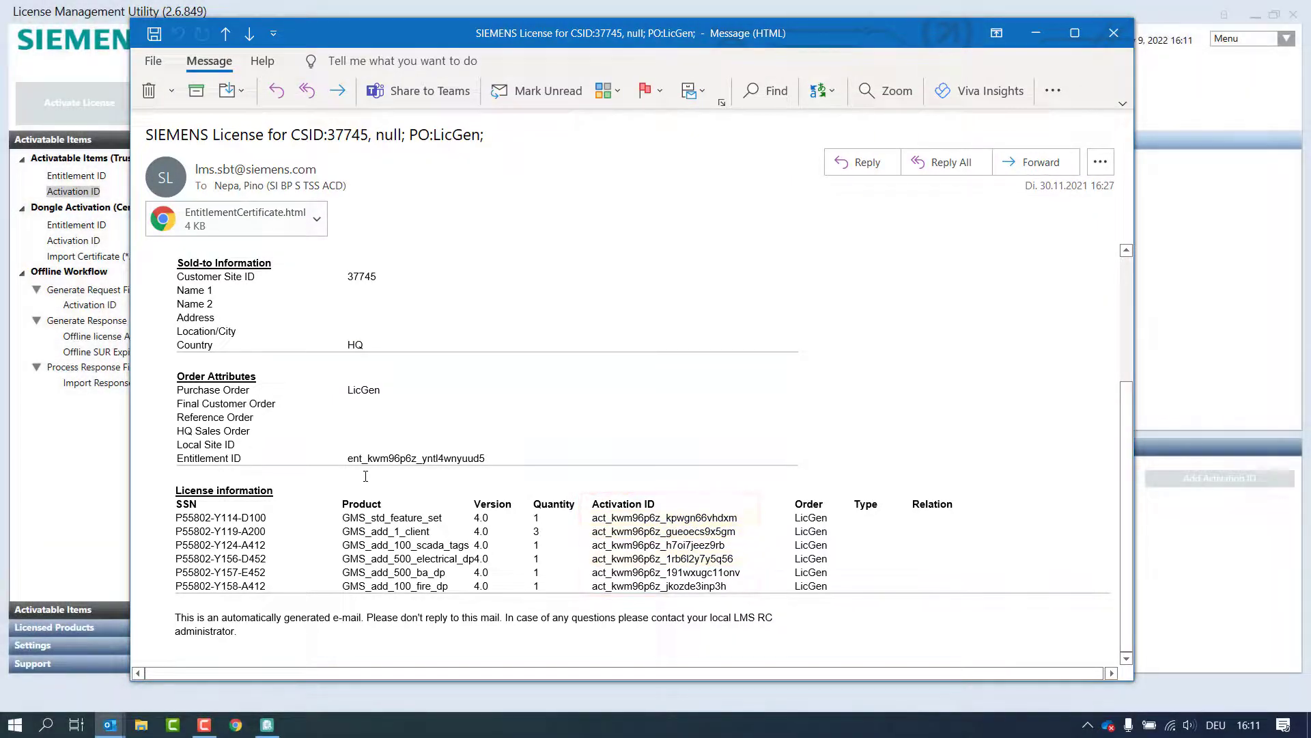
- Copy GMS_std_feature_set's activation ID from the email and add it to the line items
double_click(618, 517)
right_click(707, 521)
click(749, 529)
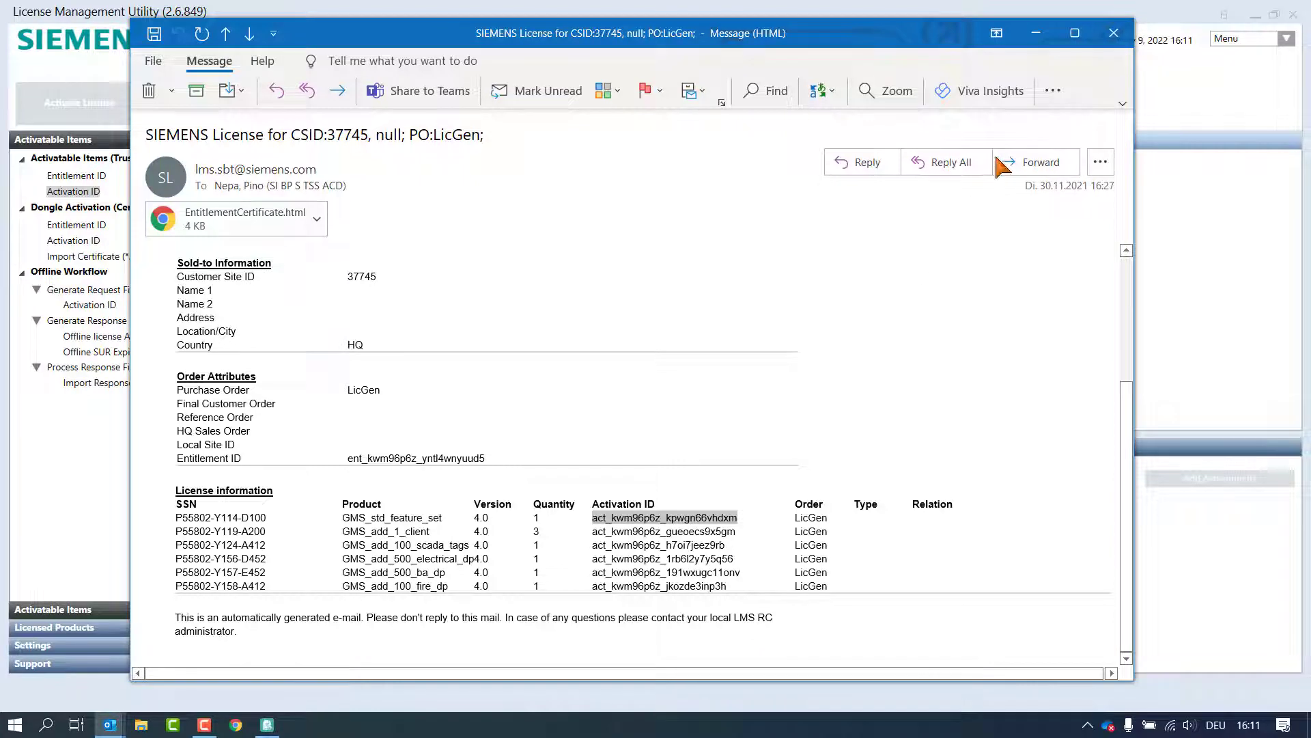
click(1036, 32)
click(485, 478)
right_click(486, 478)
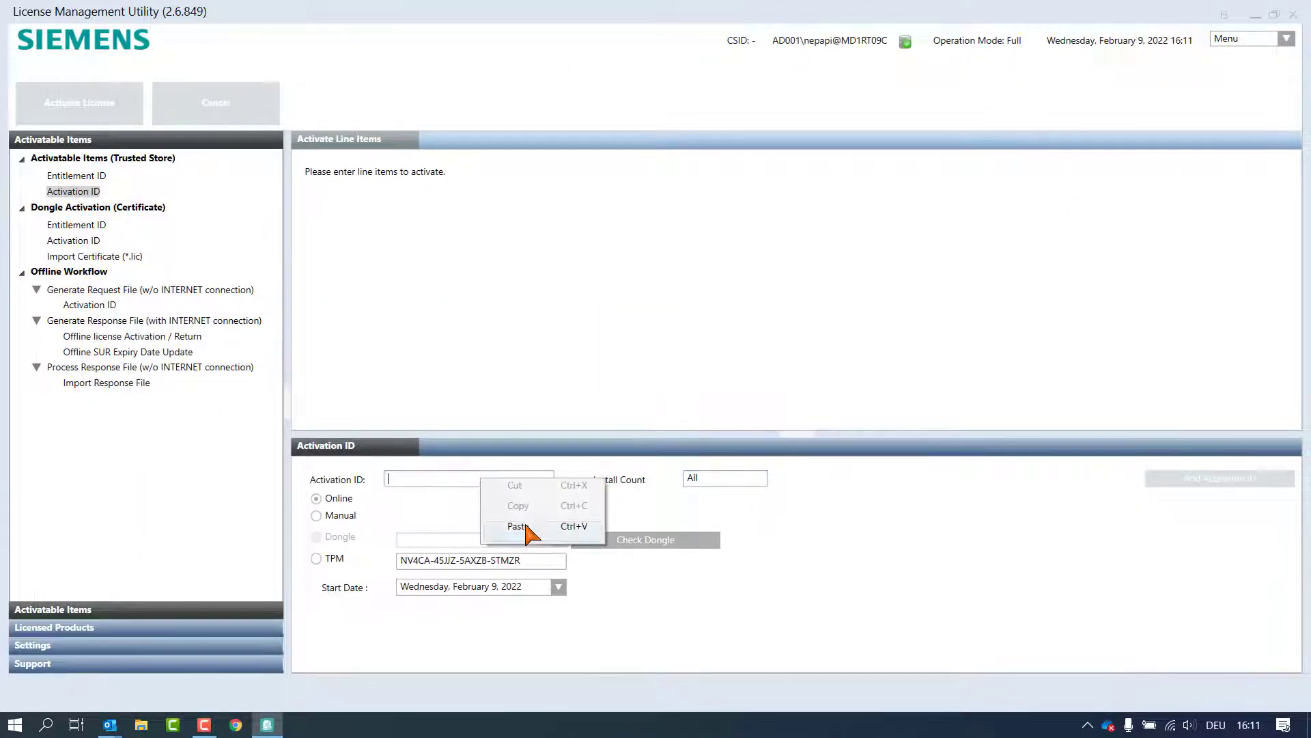
click(522, 518)
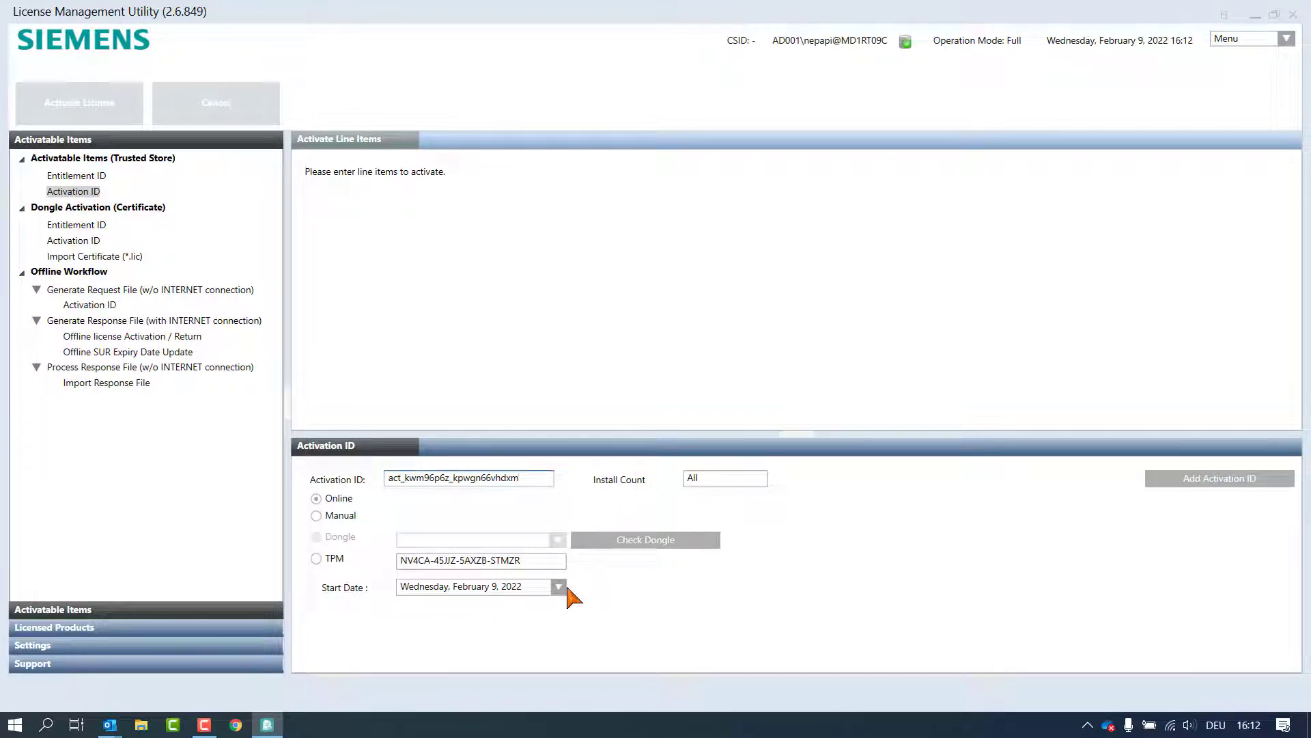
click(1177, 478)
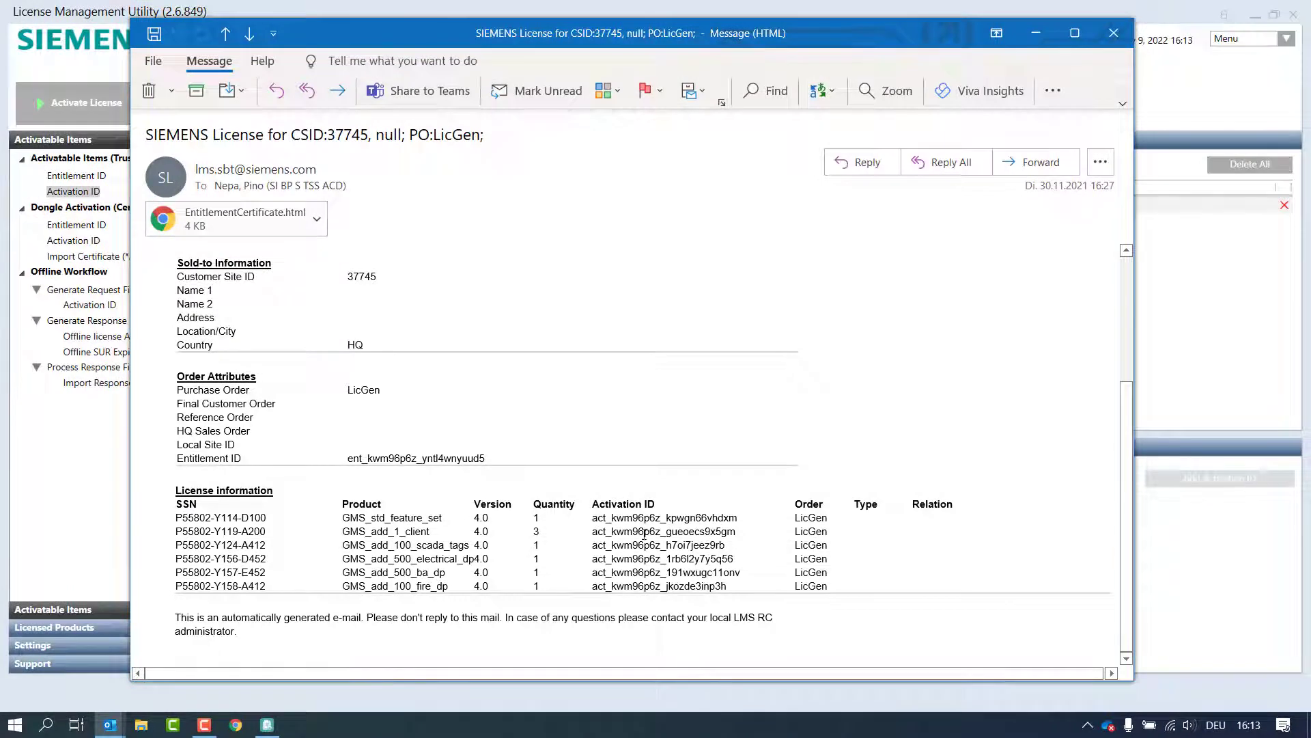
- Add GMS_add_1_client's activation ID from the email with an install count of 1
double_click(644, 532)
right_click(644, 532)
click(651, 648)
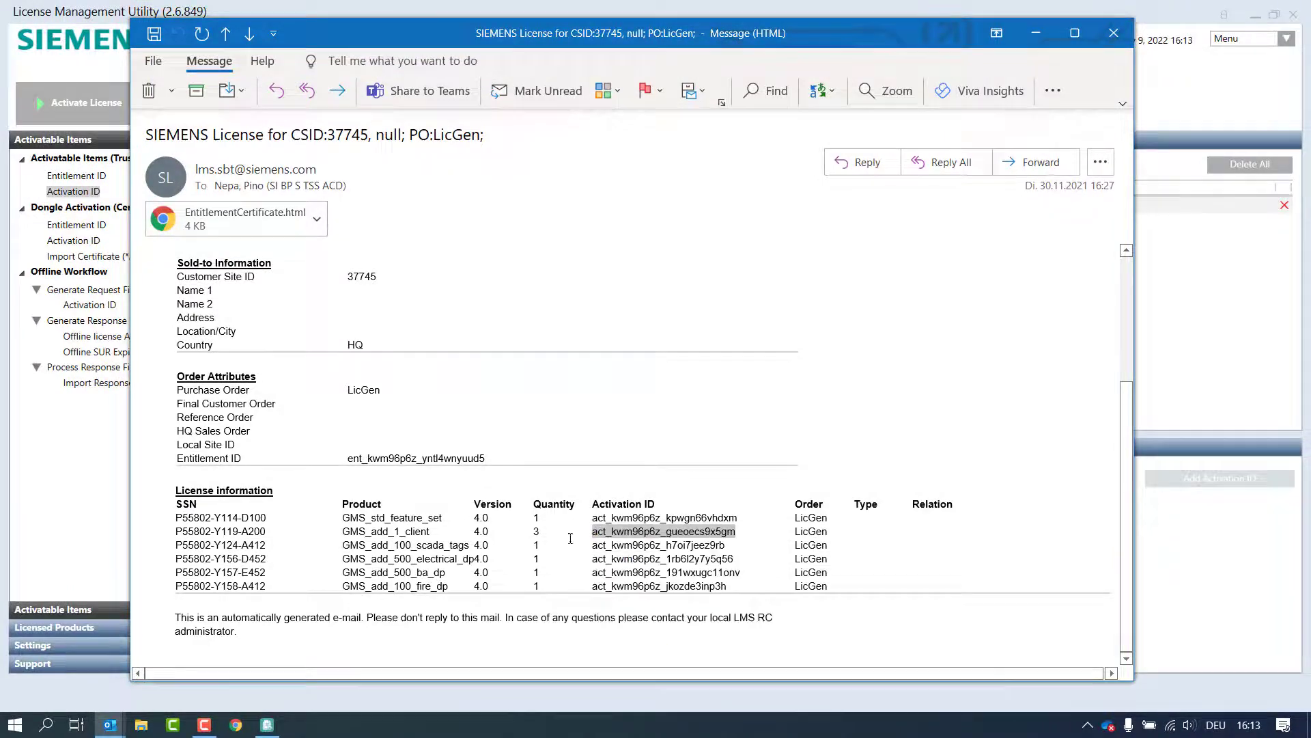
click(1036, 33)
right_click(483, 481)
click(518, 529)
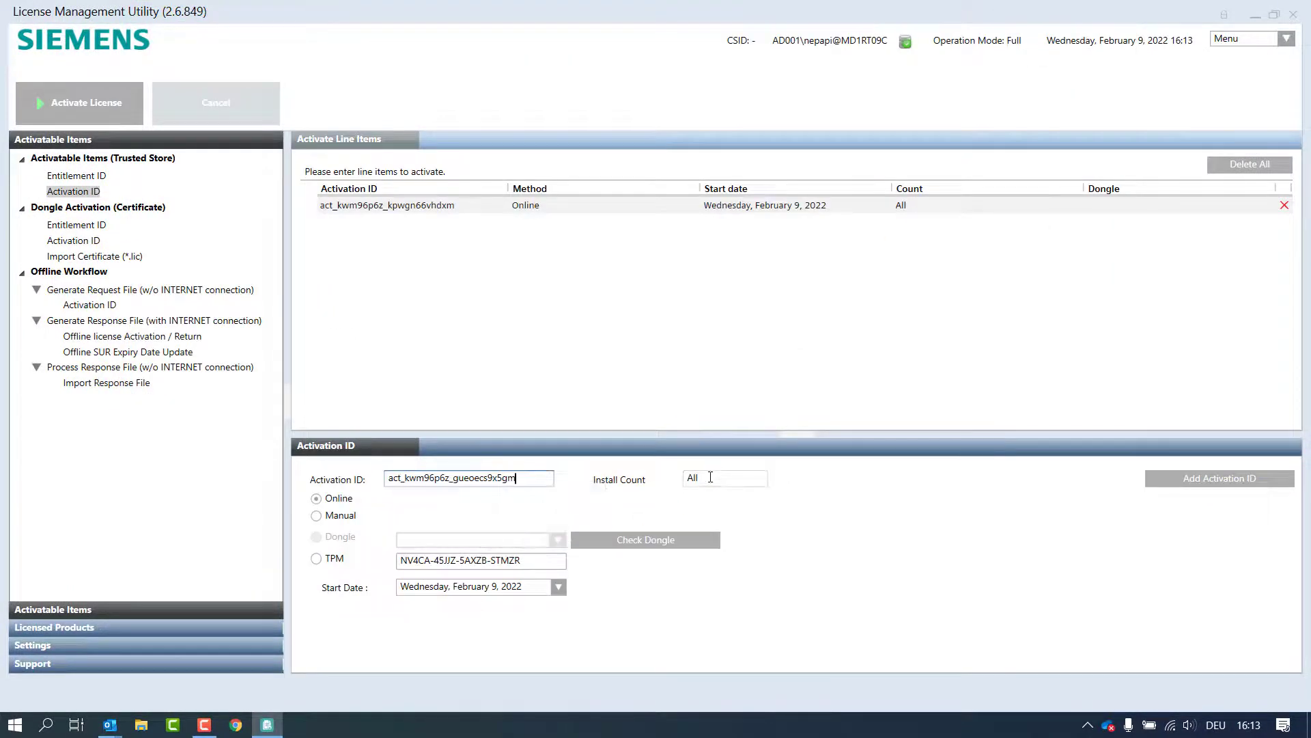
double_click(692, 478)
text(1)
click(1171, 476)
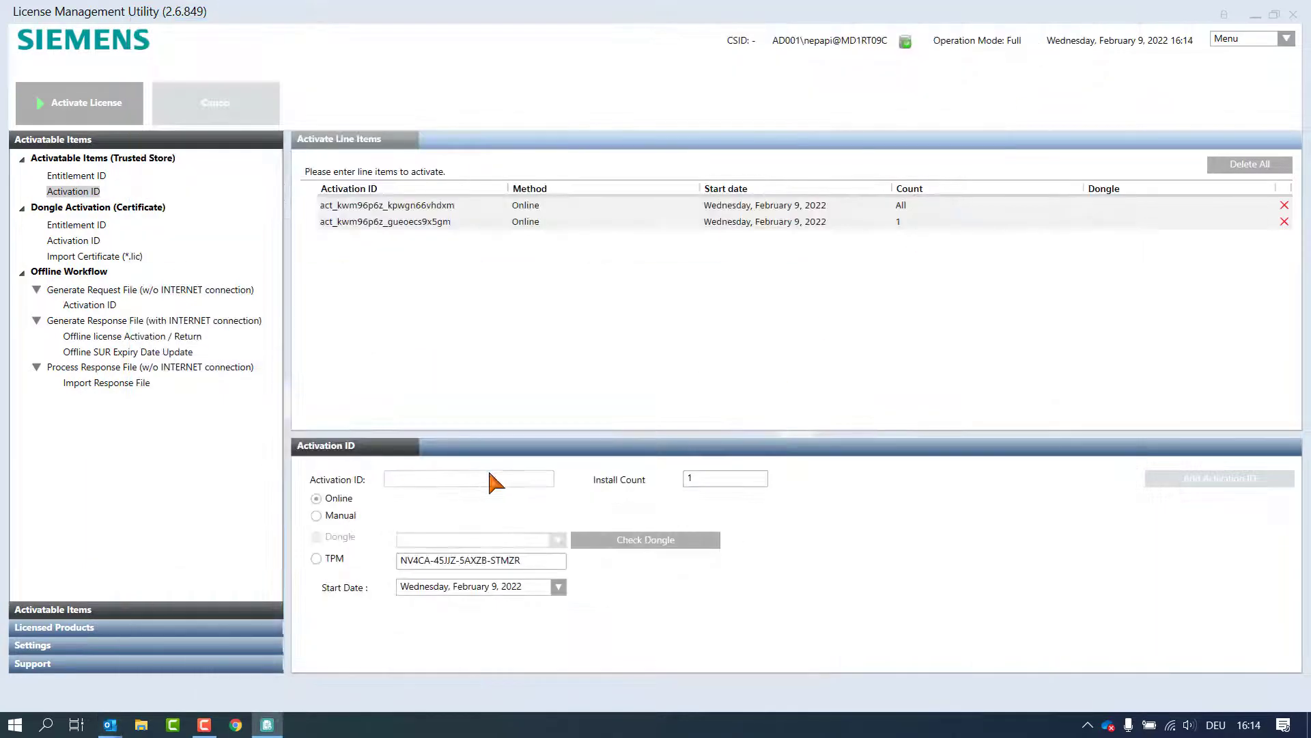
- Paste and add the GMS_add_100_scada_tags activation ID with install count All
right_click(488, 479)
click(522, 526)
click(707, 479)
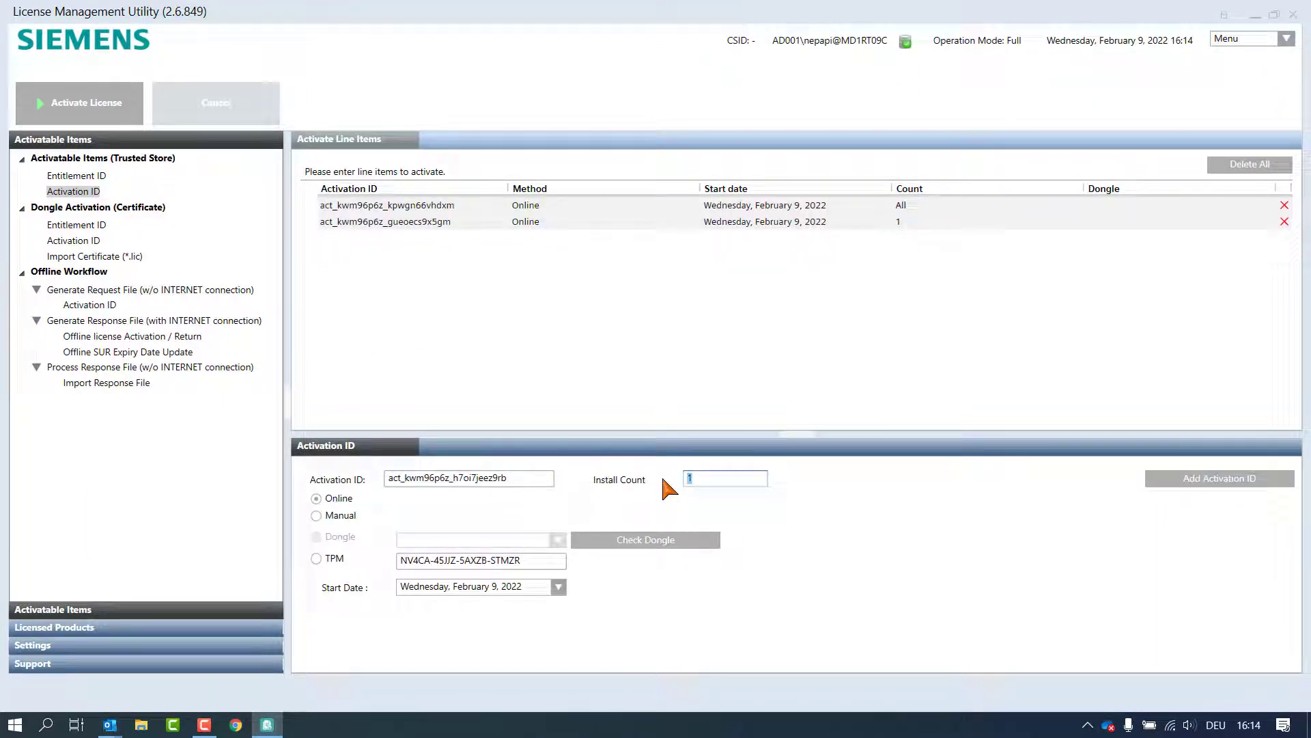
click(1194, 480)
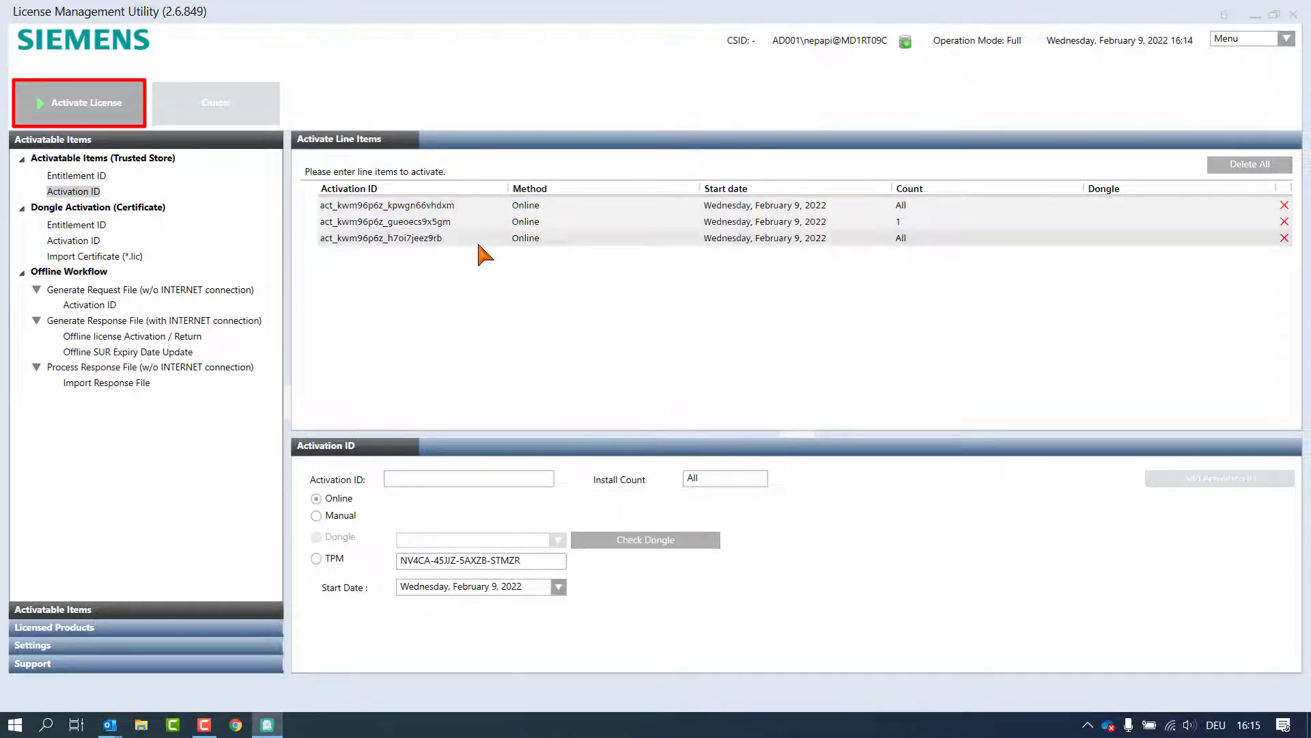
- Activate the three queued activation IDs and dismiss the success message
click(118, 113)
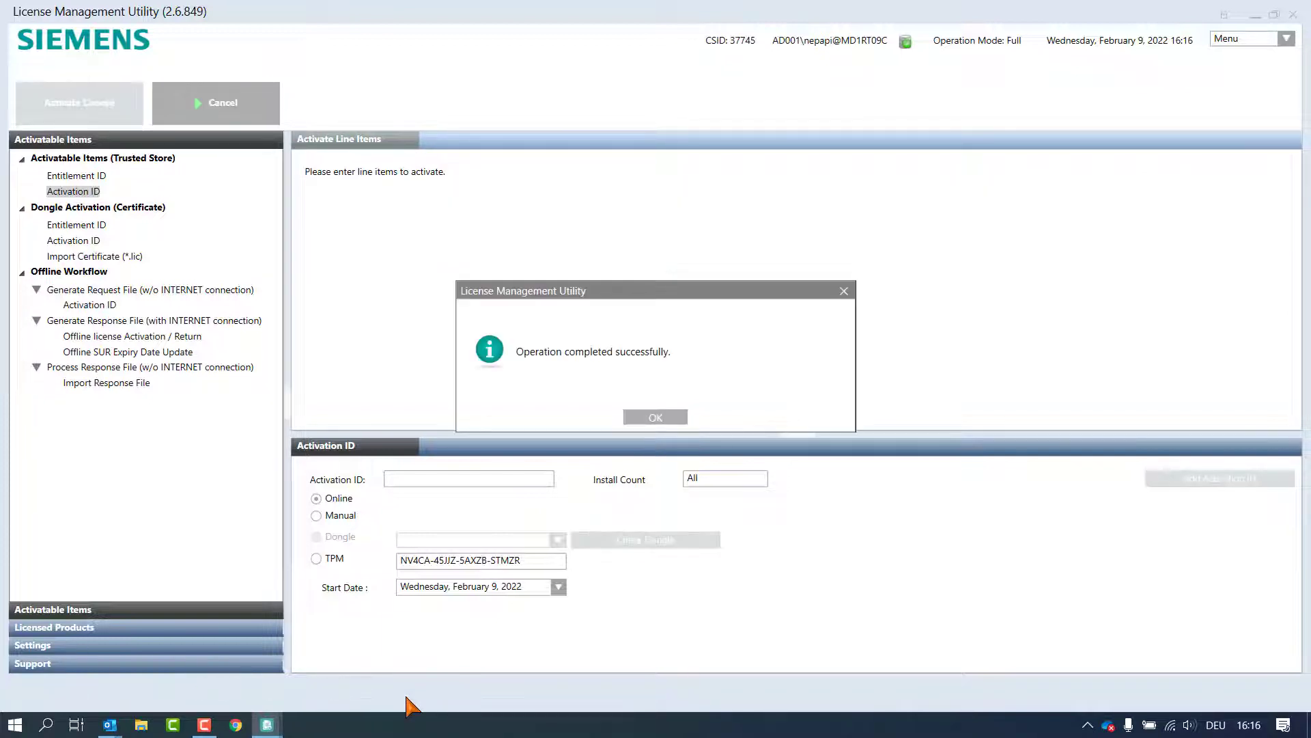
click(656, 417)
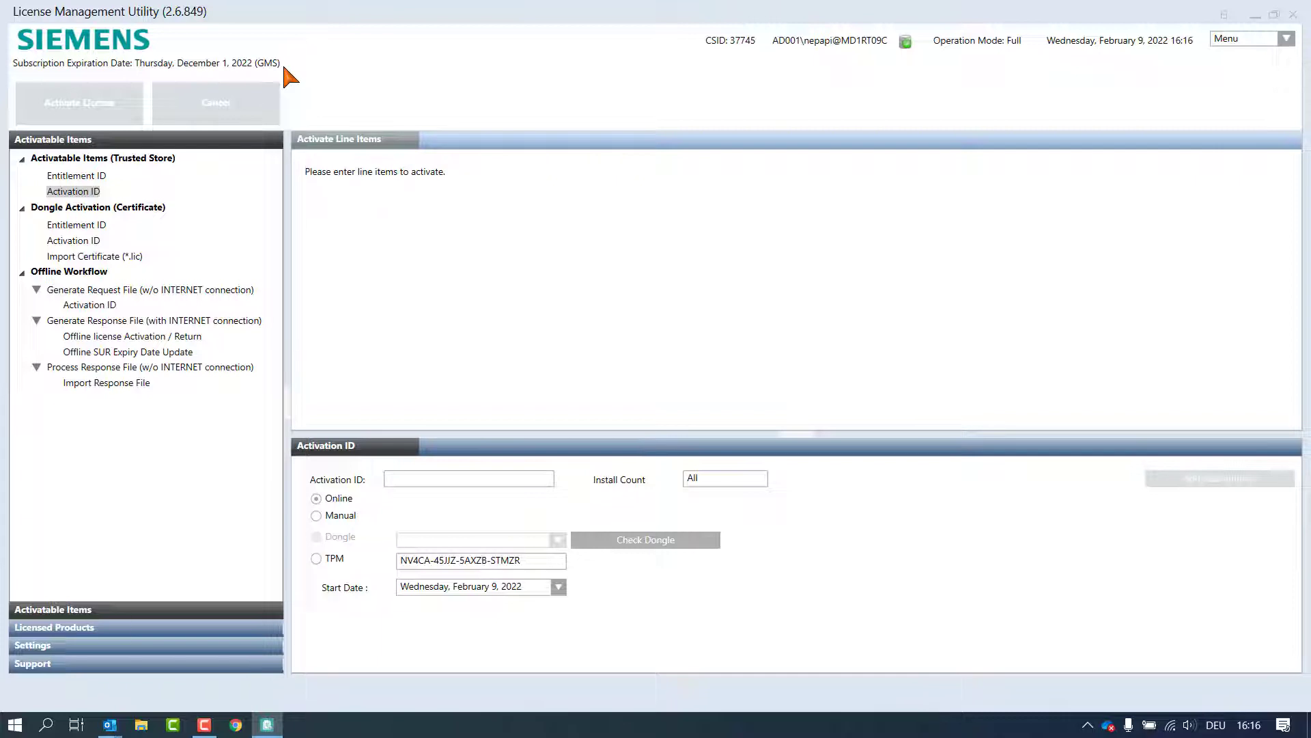
- Show the installed GMS licenses under CSID 37745, with GMS_add_1_client at count 3, in a widened table
click(85, 628)
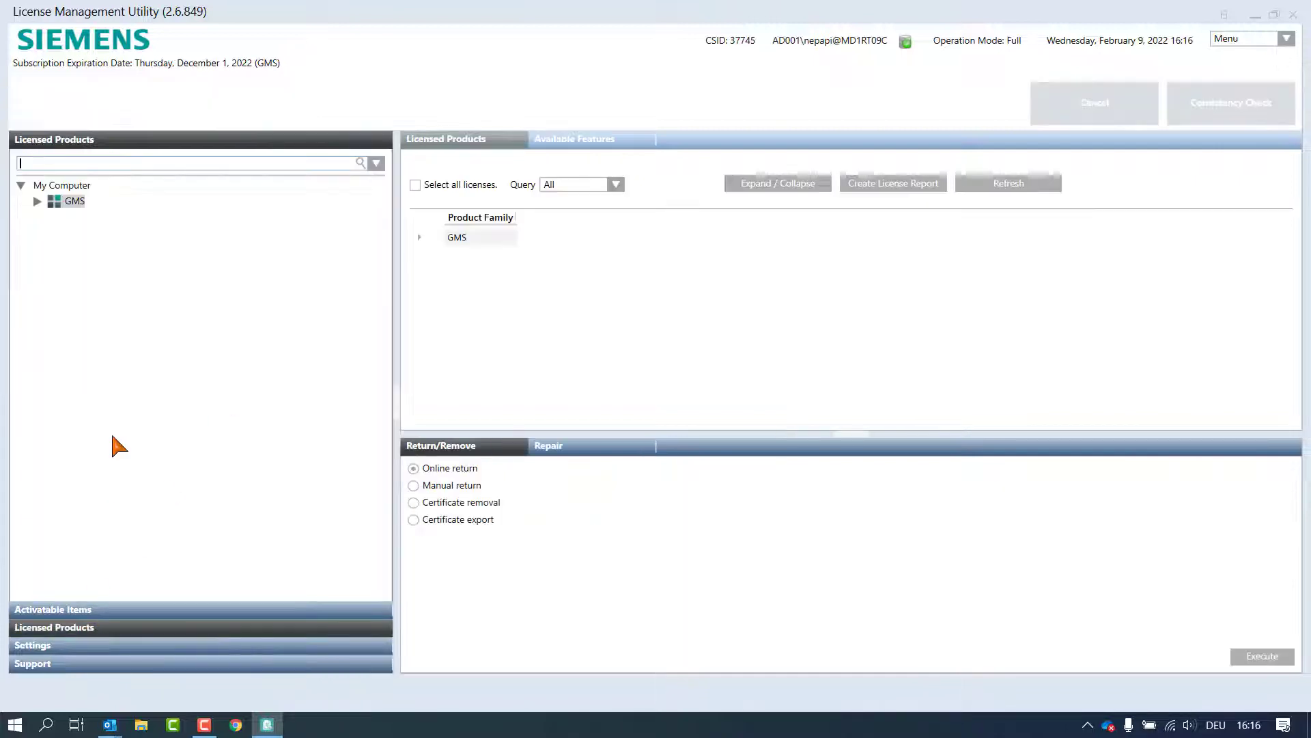
click(36, 201)
drag(395, 313, 241, 313)
click(265, 235)
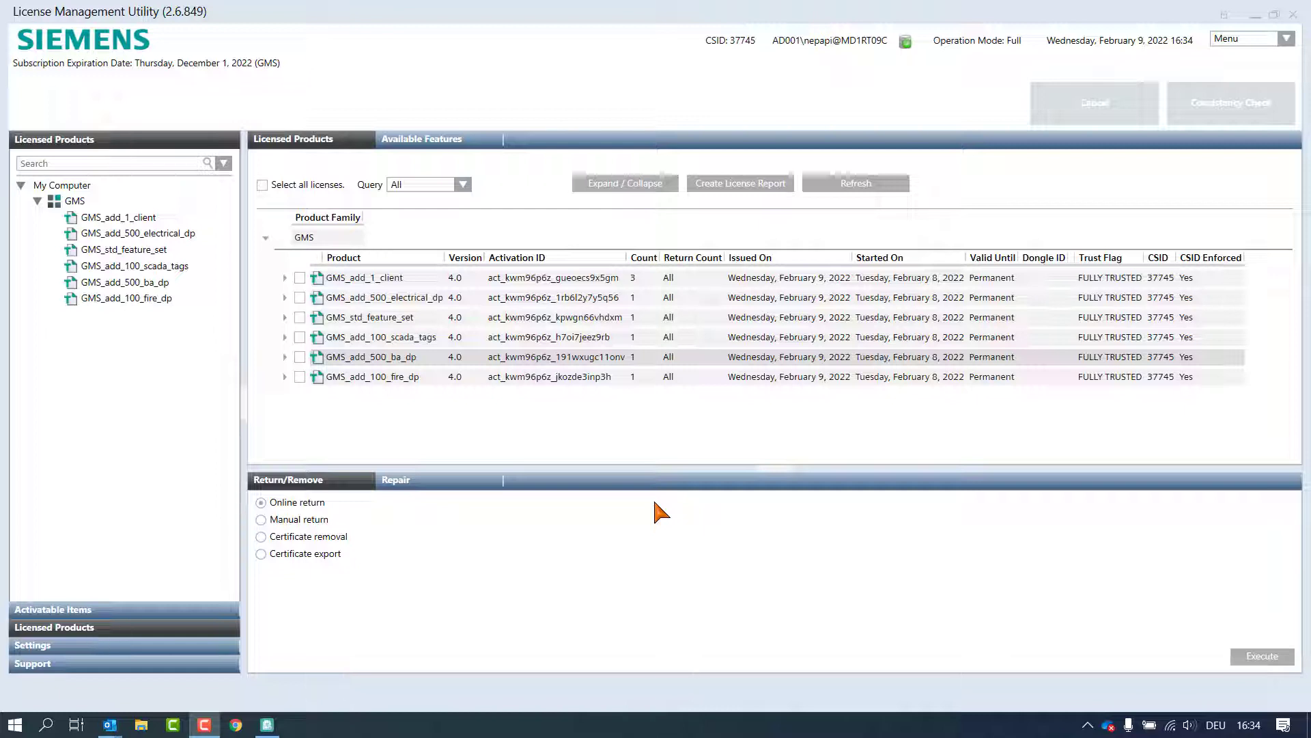
- Mark all six GMS licenses for online return and execute the removal
click(172, 627)
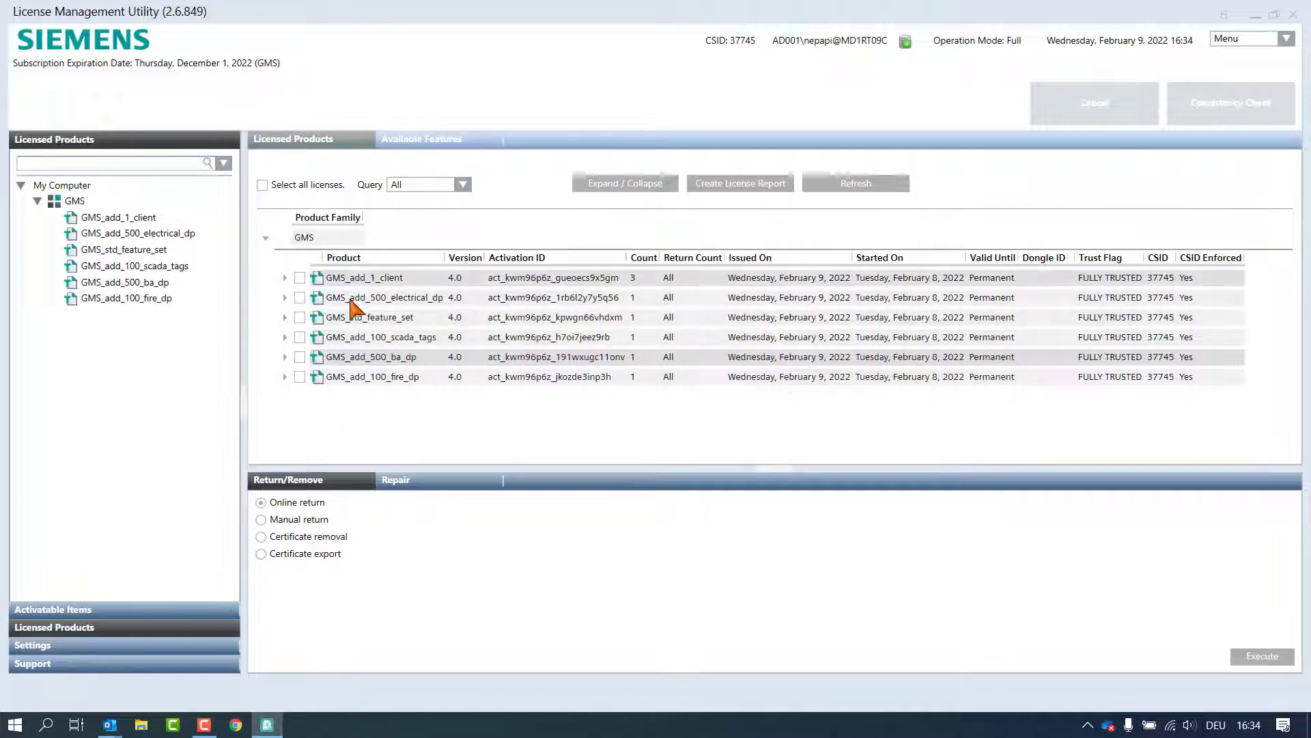
click(299, 297)
click(300, 337)
click(299, 356)
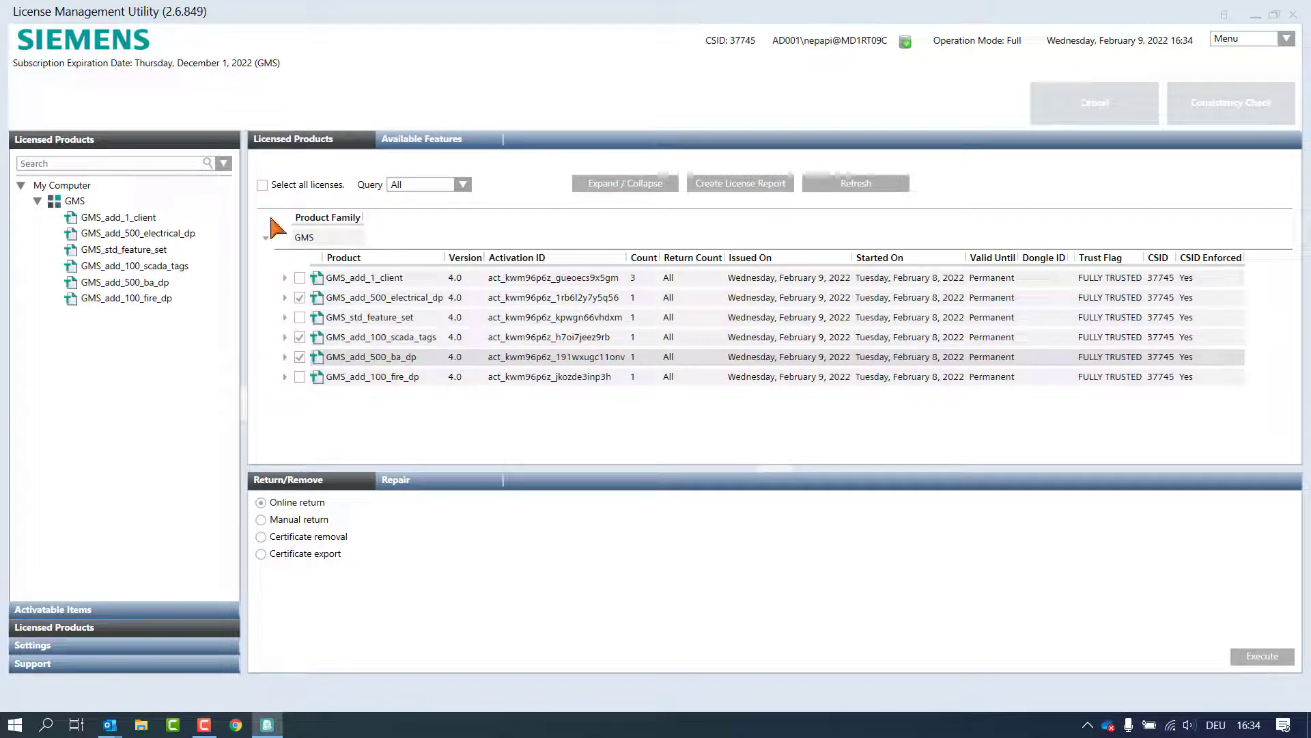
click(262, 185)
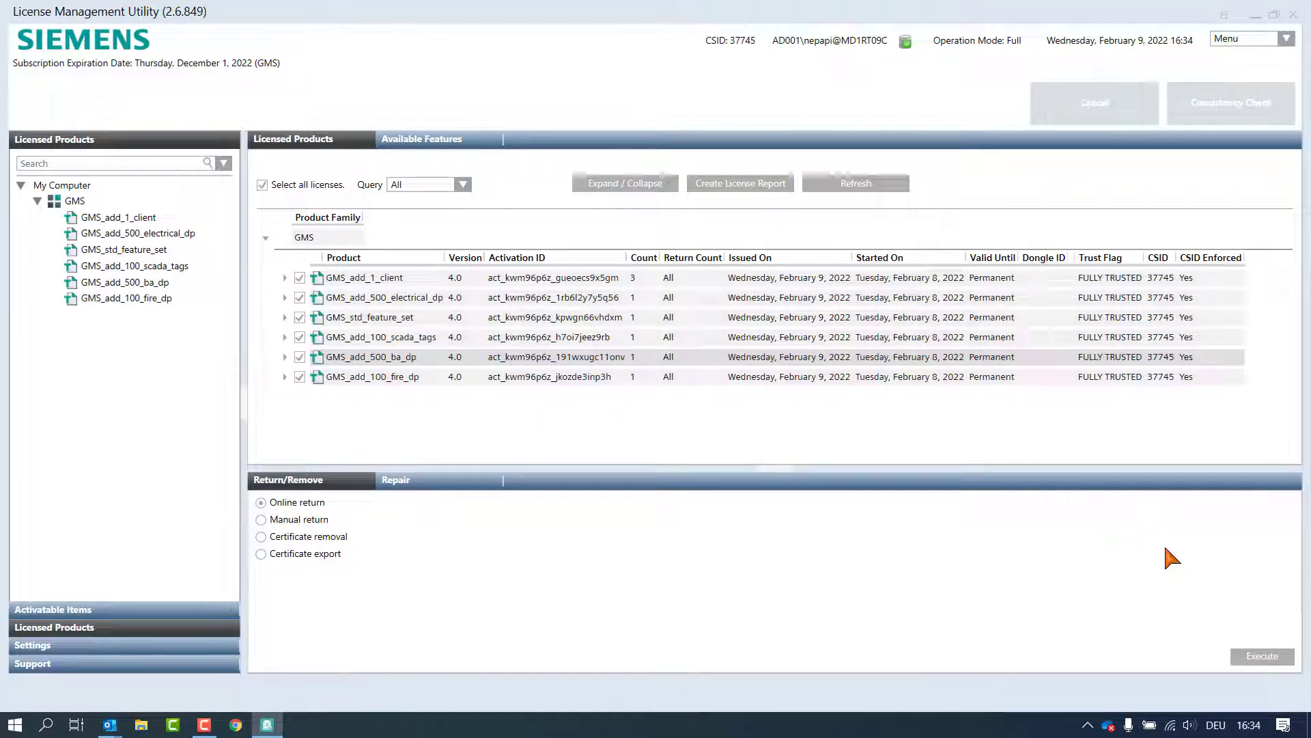
click(1255, 656)
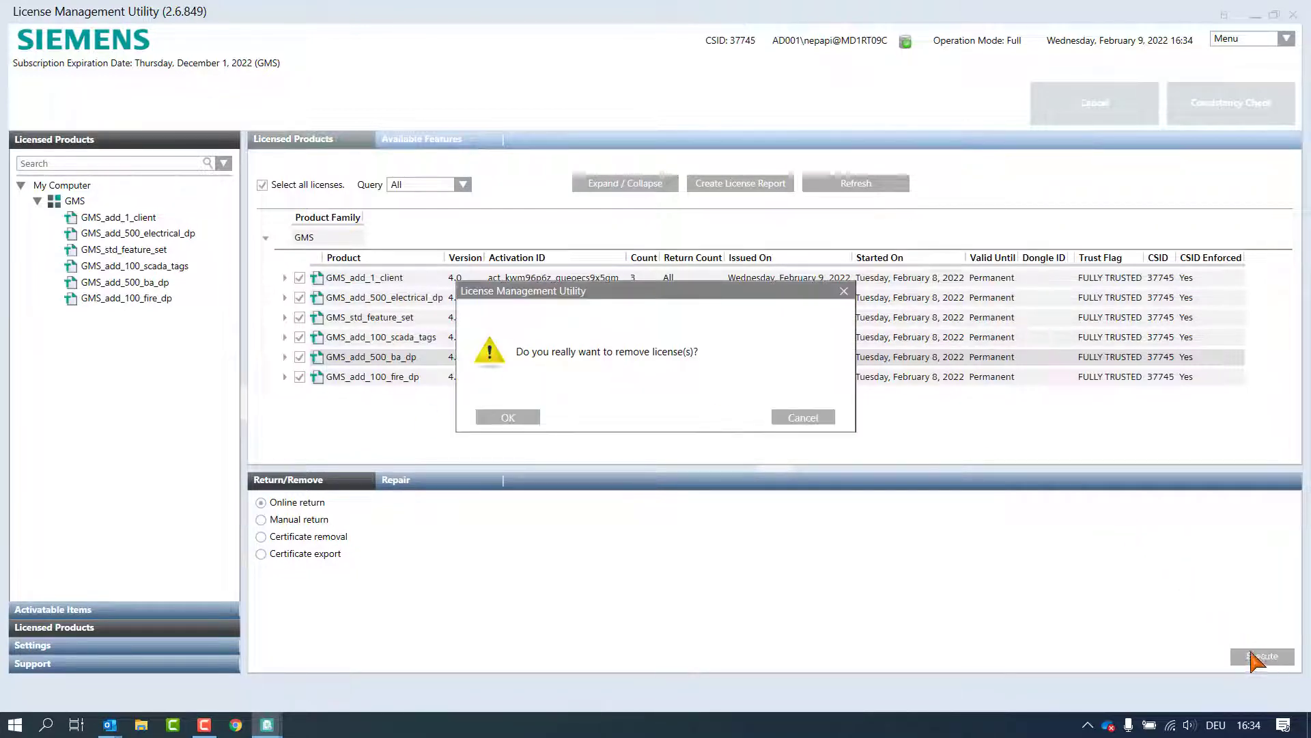
- Confirm removal of the licenses; the 'License Validity in Desigo CC' slide follows
click(514, 416)
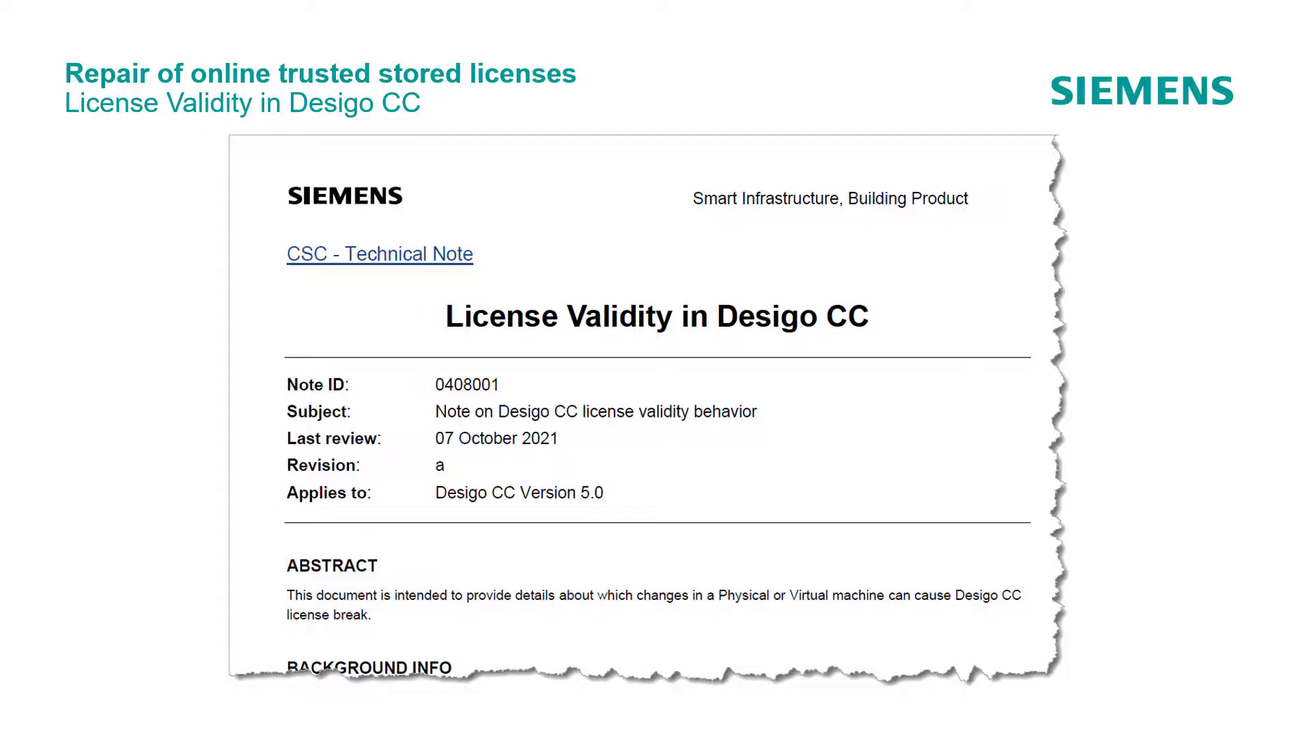
- Advance to the physical-PC license-break table with its repairable cases
key(Right)
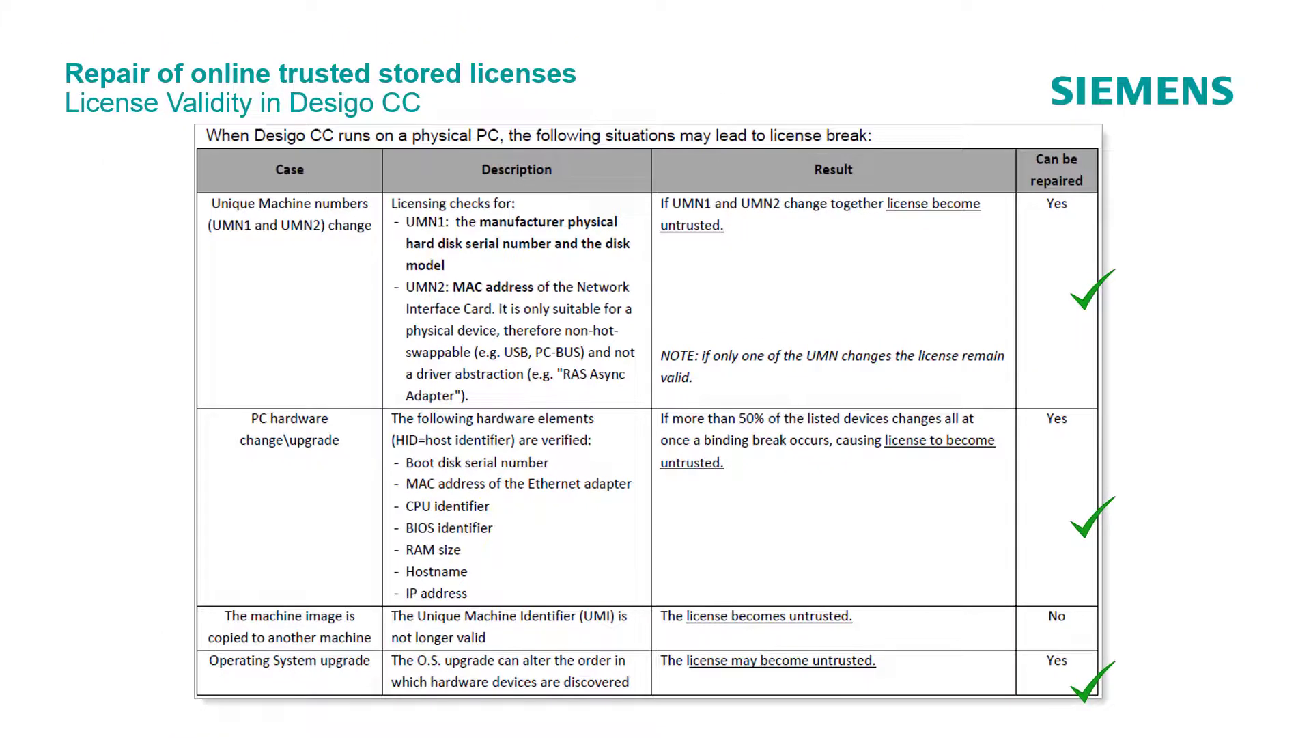
- Advance to the virtual-PC license-break table listing VM clone, copy, snapshot, backup and MAC changes
key(Right)
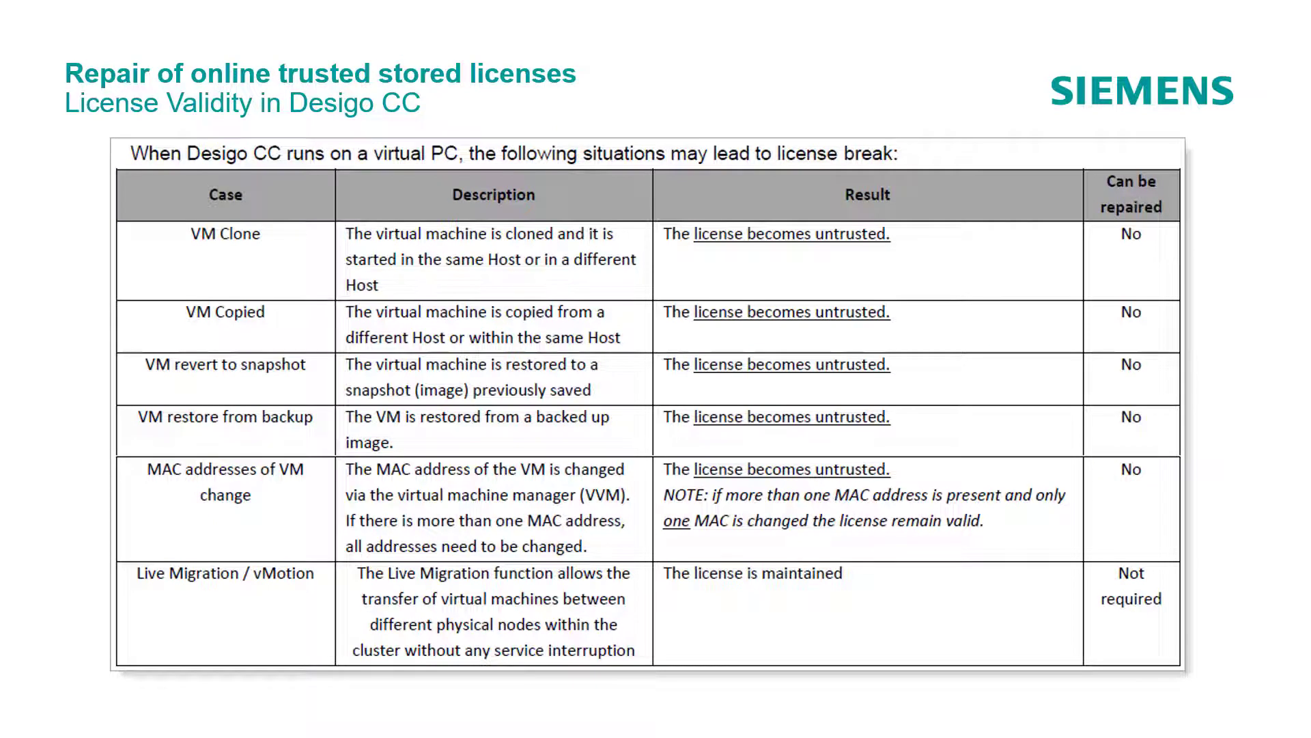